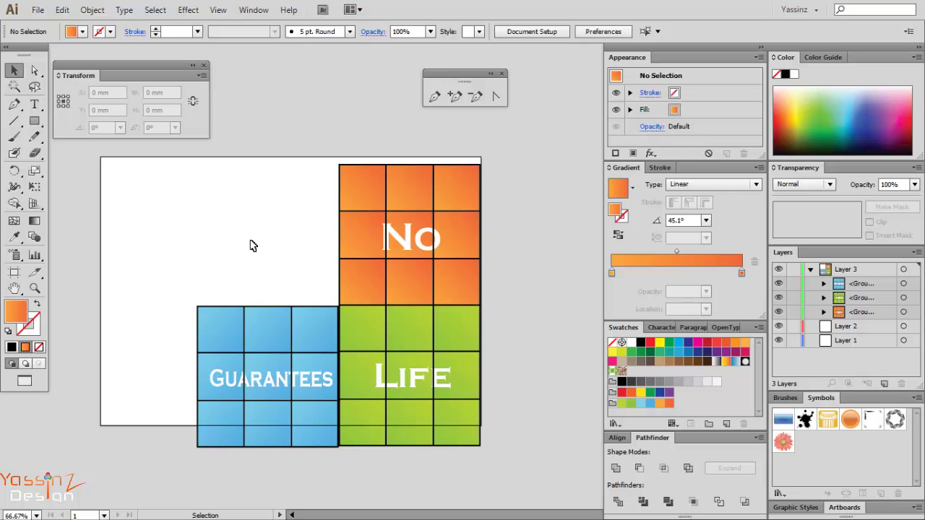
# Step: Drag the No tile upward and pull the Life and Guarantees tiles apart
pyautogui.moveTo(423, 189); pyautogui.dragTo(354, 153)
pyautogui.moveTo(402, 354); pyautogui.dragTo(439, 379)
pyautogui.moveTo(316, 381); pyautogui.dragTo(300, 357)
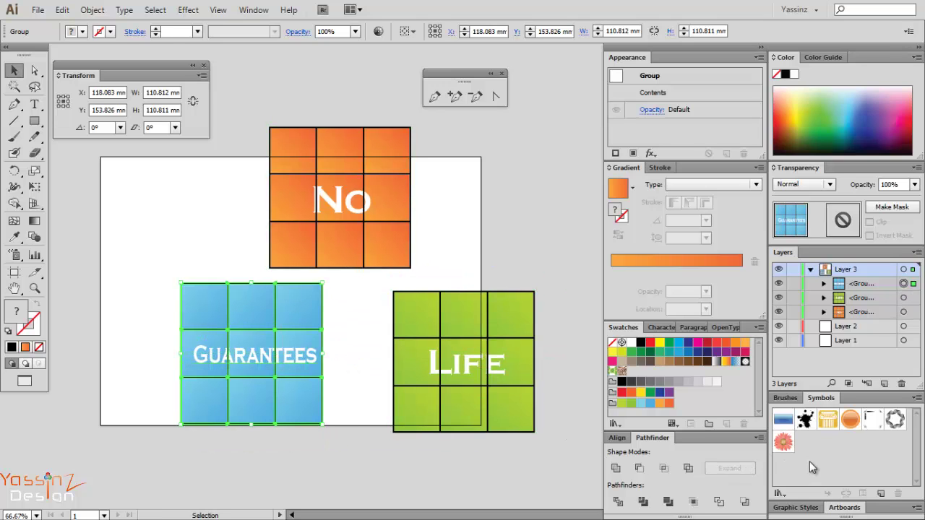
pyautogui.click(344, 307)
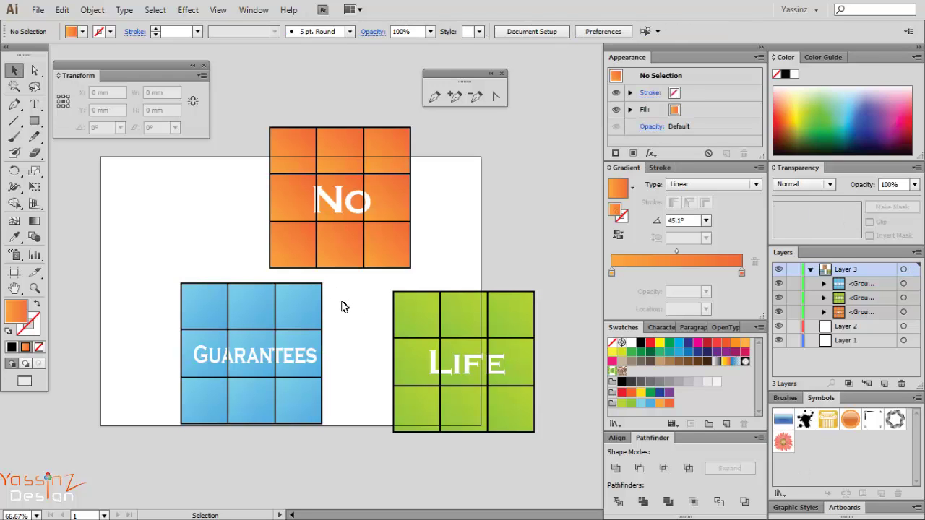
pyautogui.moveTo(402, 330); pyautogui.dragTo(389, 322)
# Step: Shift the Life tile further right so it overhangs the artboard edge at X 310.55 mm
pyautogui.click(461, 257)
pyautogui.click(292, 158)
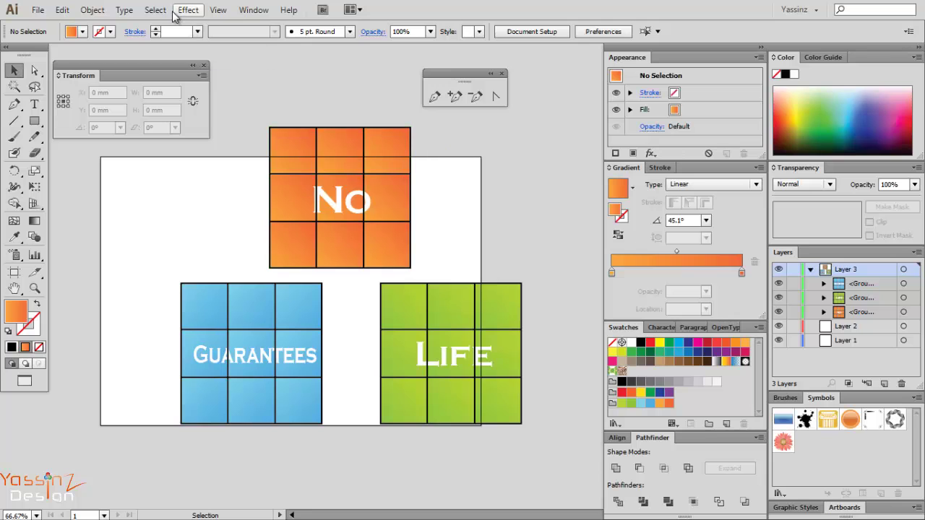
pyautogui.click(188, 9)
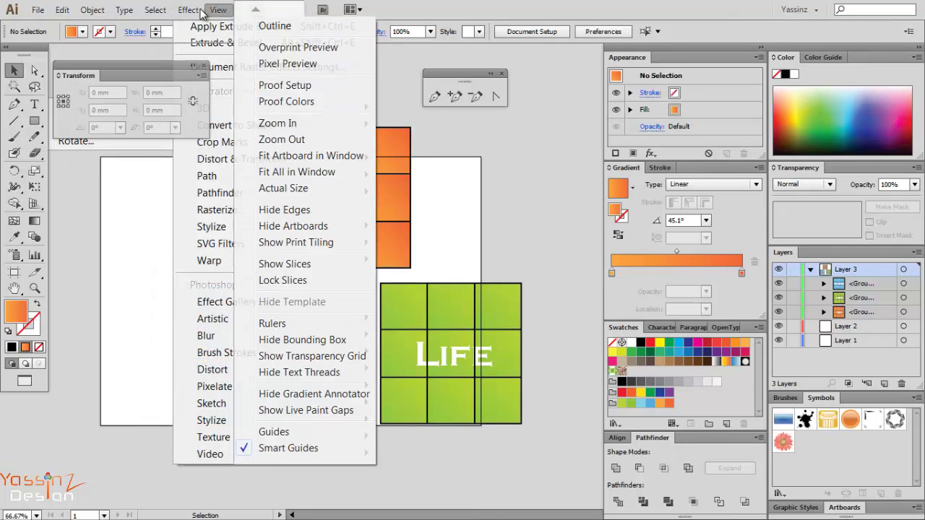
pyautogui.click(375, 228)
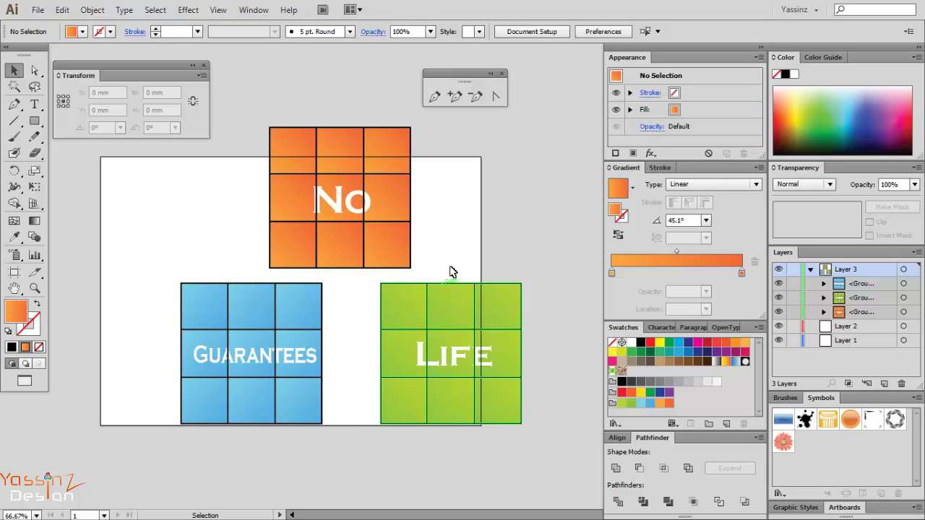
pyautogui.moveTo(412, 323); pyautogui.dragTo(459, 334)
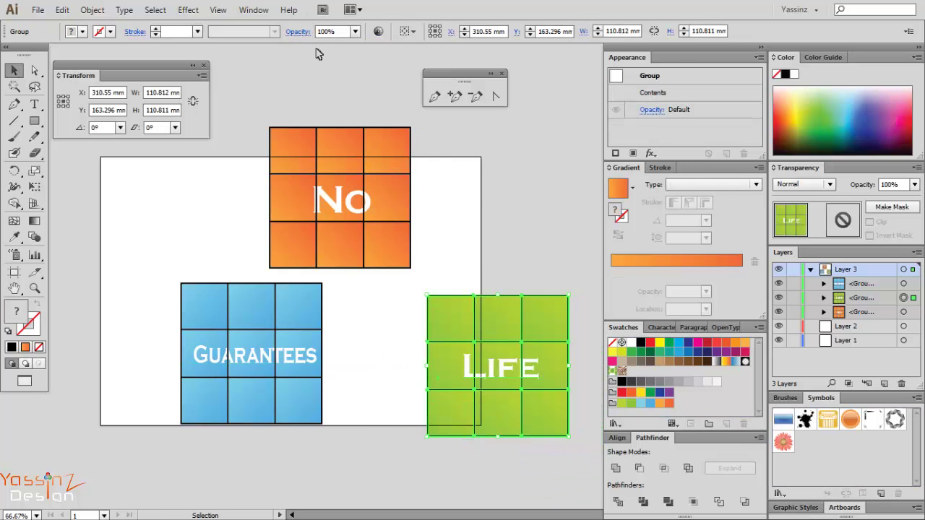
pyautogui.click(253, 9)
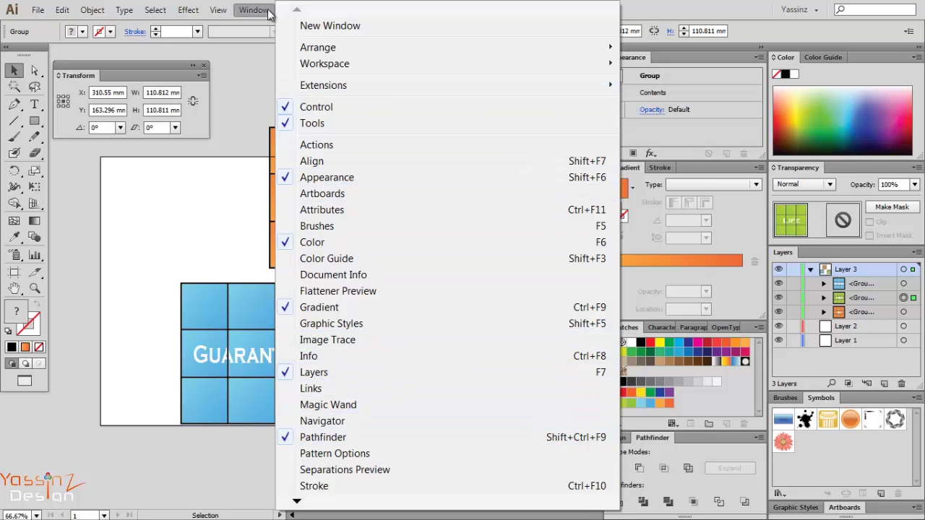
# Step: Save the Life tile as a Movie Clip symbol named 'life'
pyautogui.click(268, 9)
pyautogui.moveTo(485, 341); pyautogui.dragTo(812, 449)
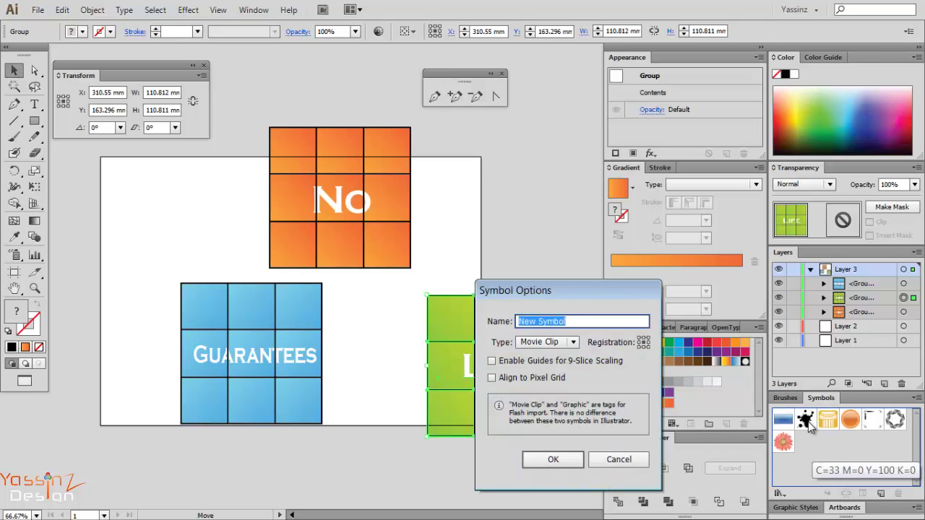
pyautogui.moveTo(566, 284); pyautogui.dragTo(584, 193)
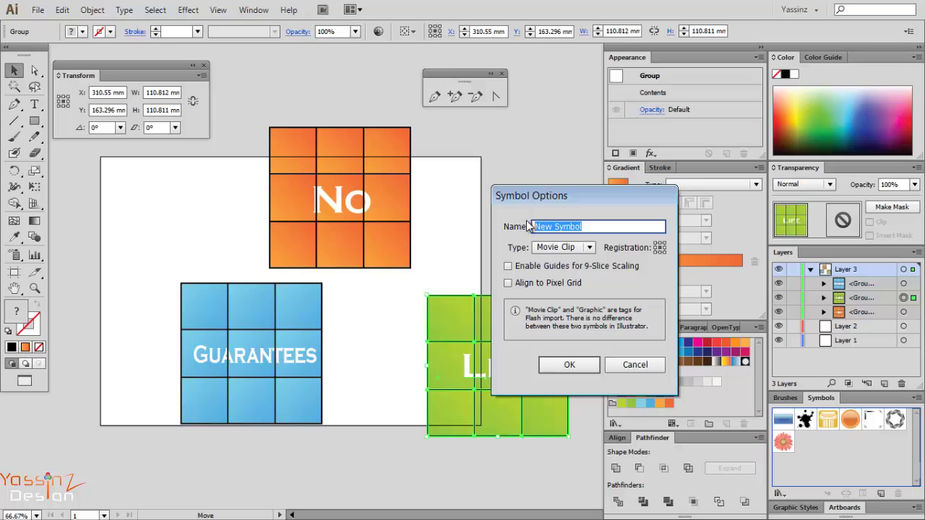
pyautogui.press('BackSpace')
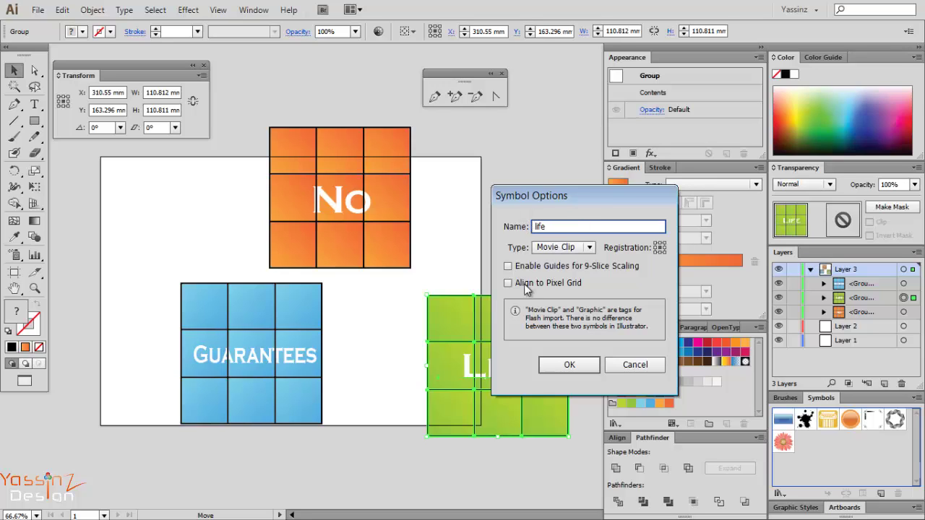
pyautogui.moveTo(596, 197); pyautogui.dragTo(614, 151)
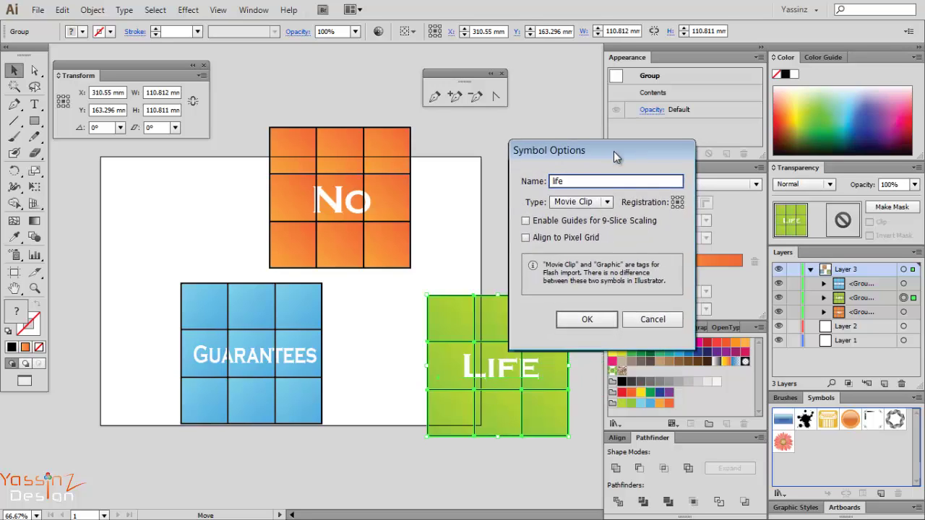
pyautogui.click(600, 205)
pyautogui.click(597, 216)
pyautogui.click(589, 323)
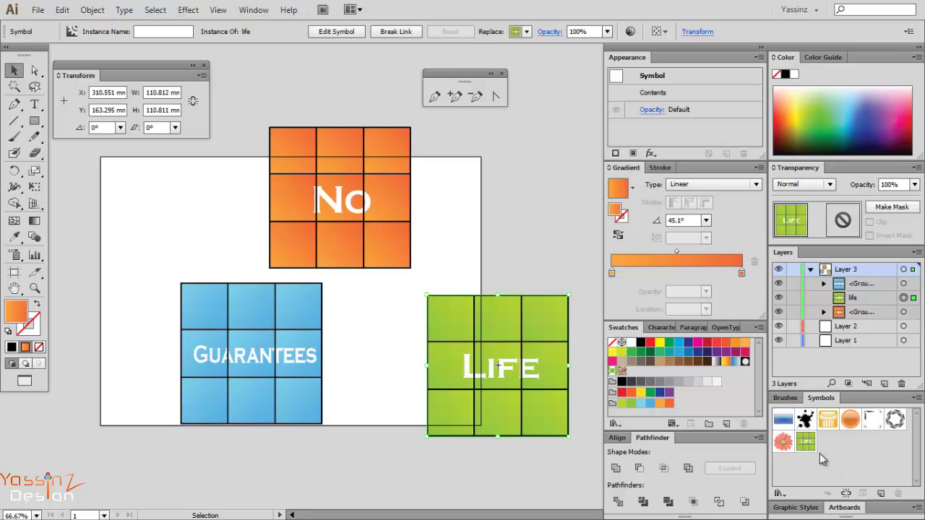
# Step: Save the No tile as a symbol named 'no'
pyautogui.click(337, 153)
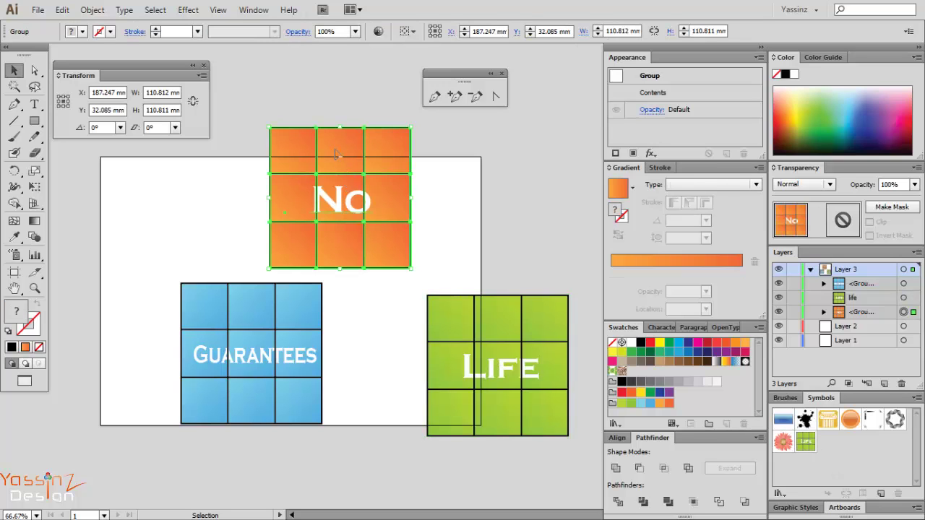
pyautogui.moveTo(339, 154); pyautogui.dragTo(830, 450)
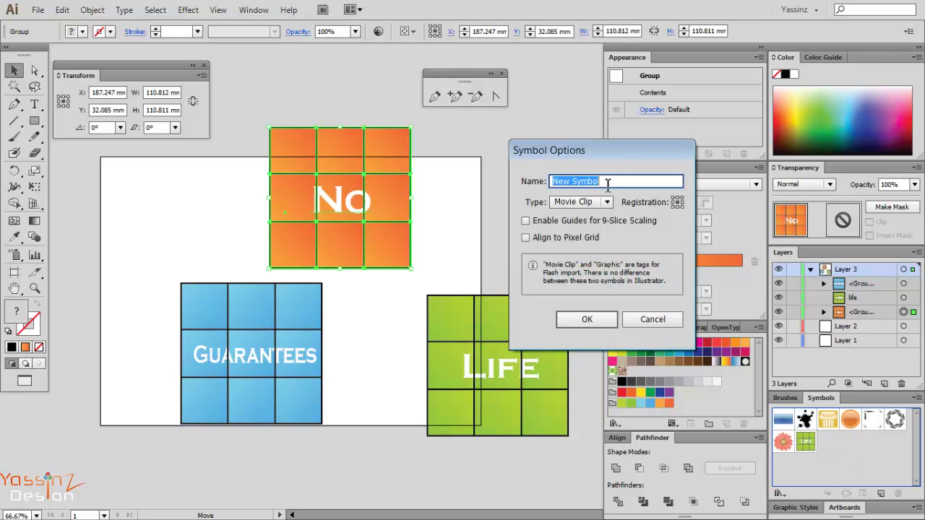
pyautogui.write('no')
pyautogui.press('Return')
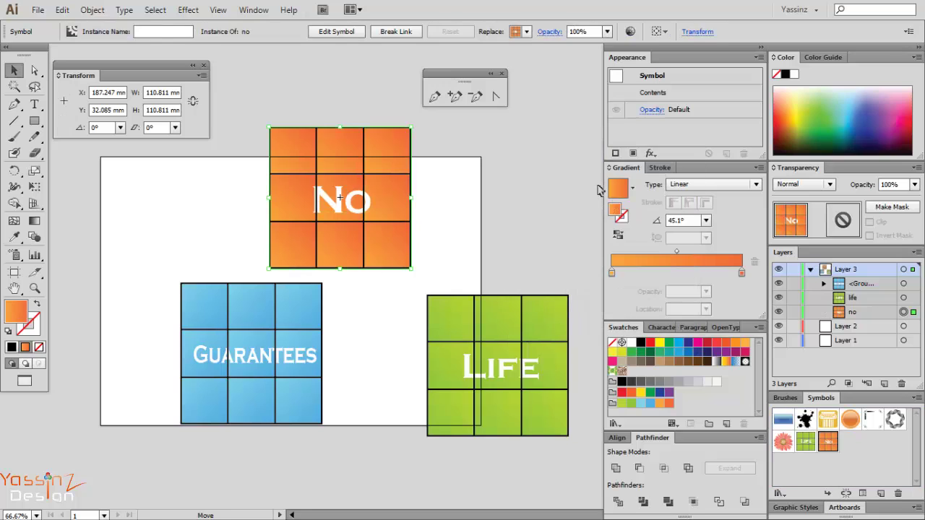
# Step: Save the Guarantees tile as symbol 'garantees', then delete all three tiles from the artboard
pyautogui.click(228, 338)
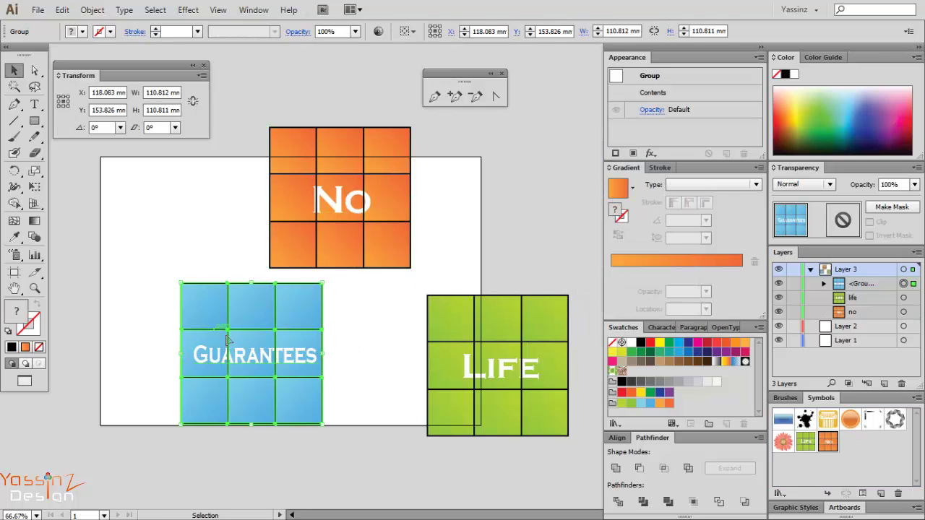
pyautogui.moveTo(241, 321); pyautogui.dragTo(853, 453)
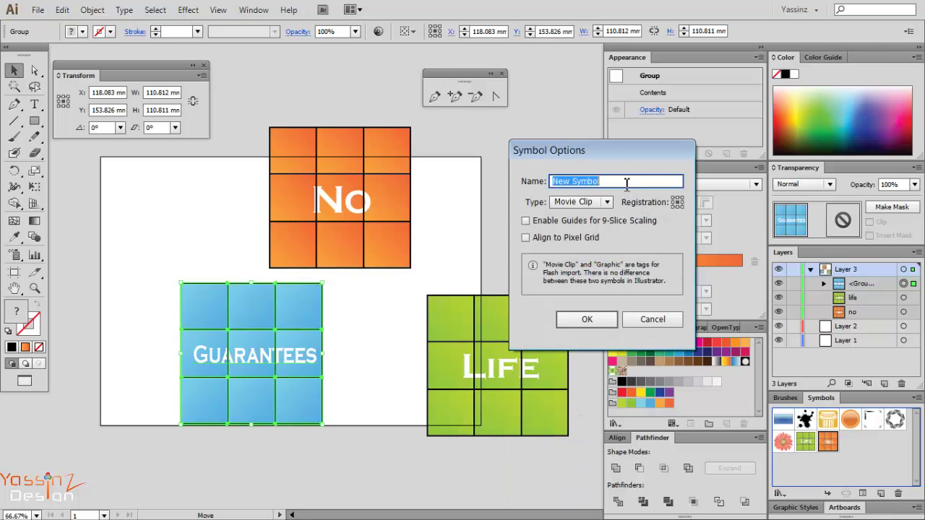
pyautogui.write('garantees')
pyautogui.press('Return')
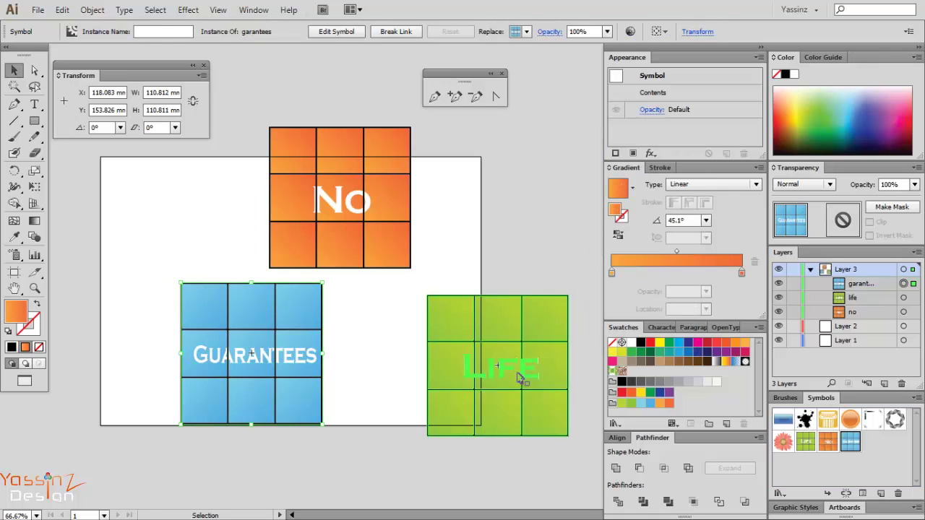
pyautogui.moveTo(503, 470); pyautogui.dragTo(248, 143)
pyautogui.press('Delete')
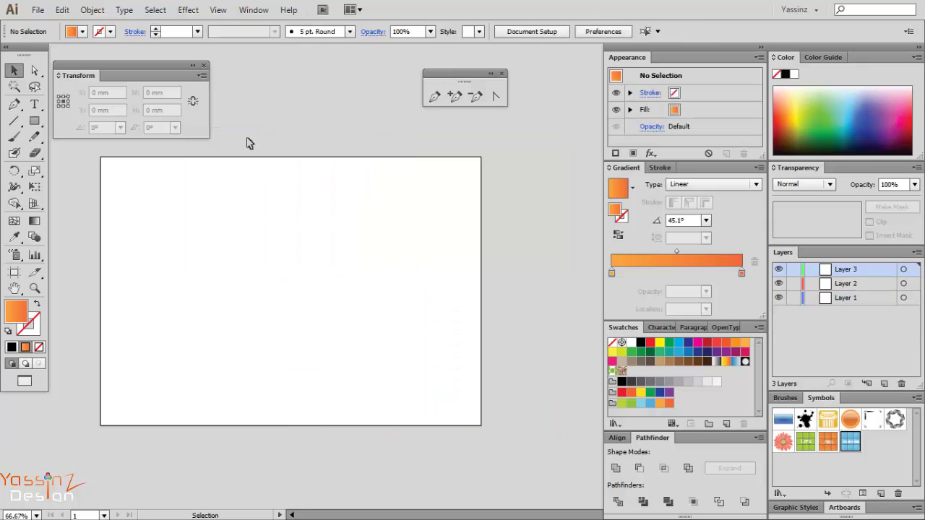
pyautogui.click(889, 462)
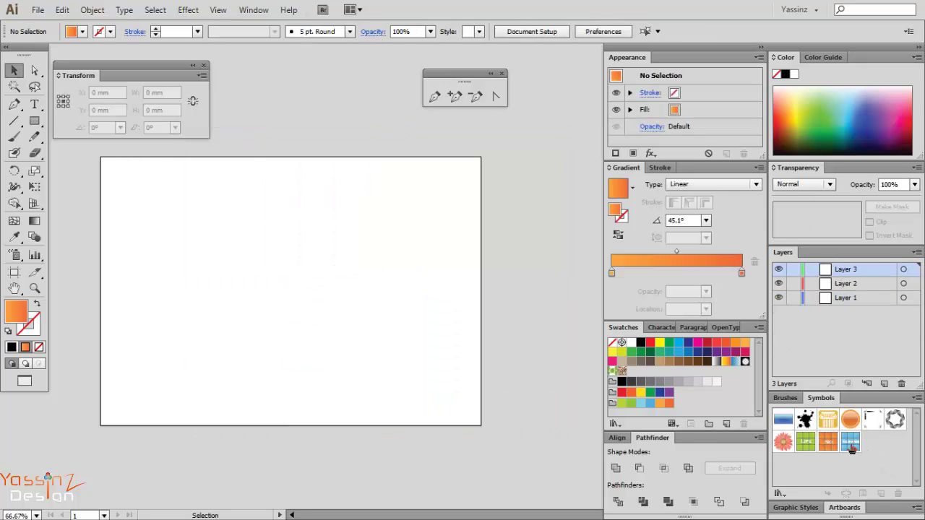
pyautogui.moveTo(857, 448); pyautogui.dragTo(453, 329)
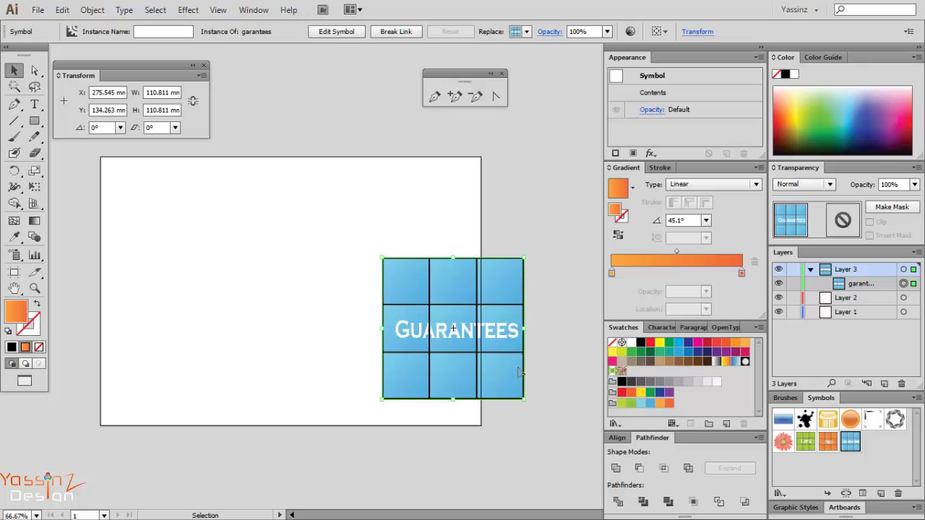
pyautogui.press('Delete')
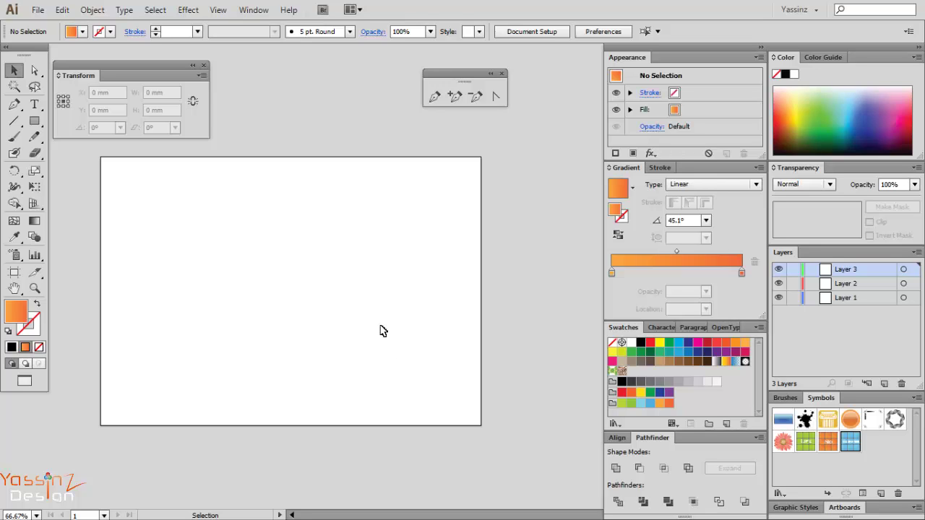
pyautogui.click(902, 298)
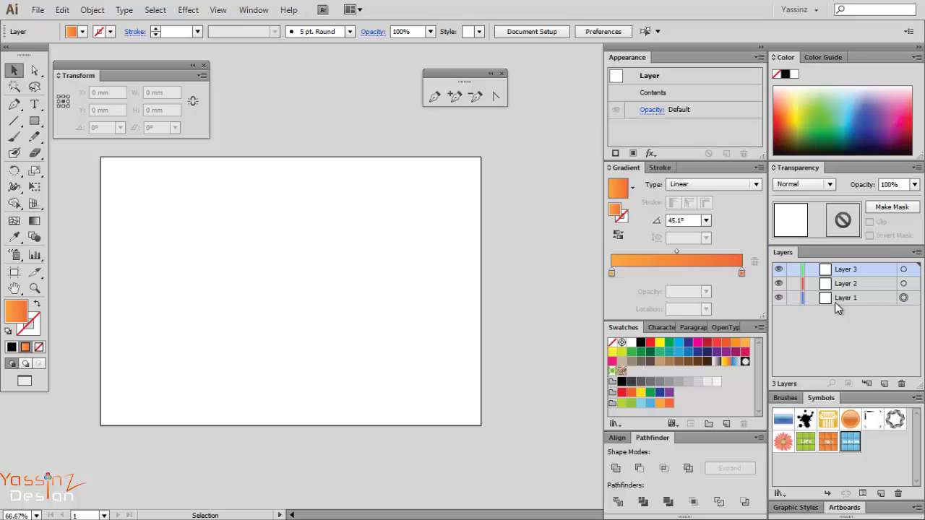
pyautogui.click(779, 299)
# Step: Draw a 109 mm square at the artboard centre and give it a flat pale yellow fill
pyautogui.click(34, 121)
pyautogui.moveTo(223, 225); pyautogui.dragTo(362, 365)
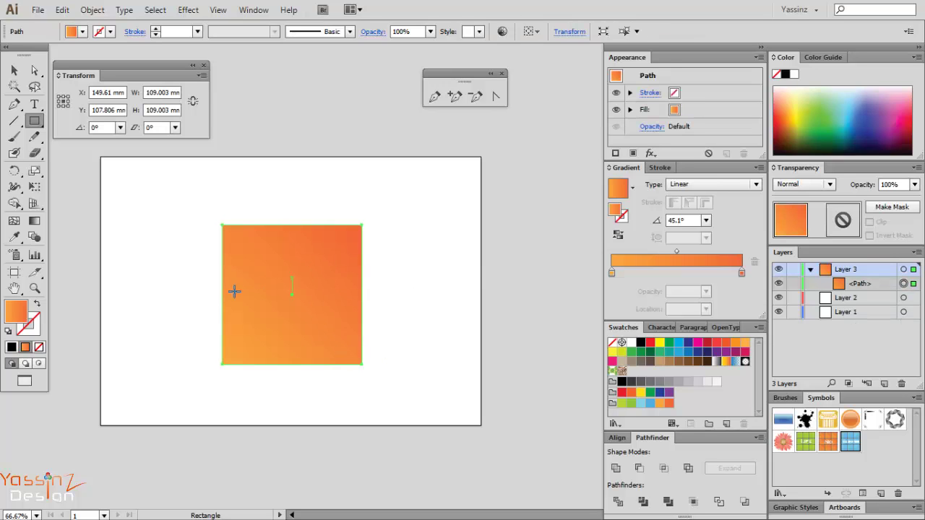
pyautogui.click(836, 117)
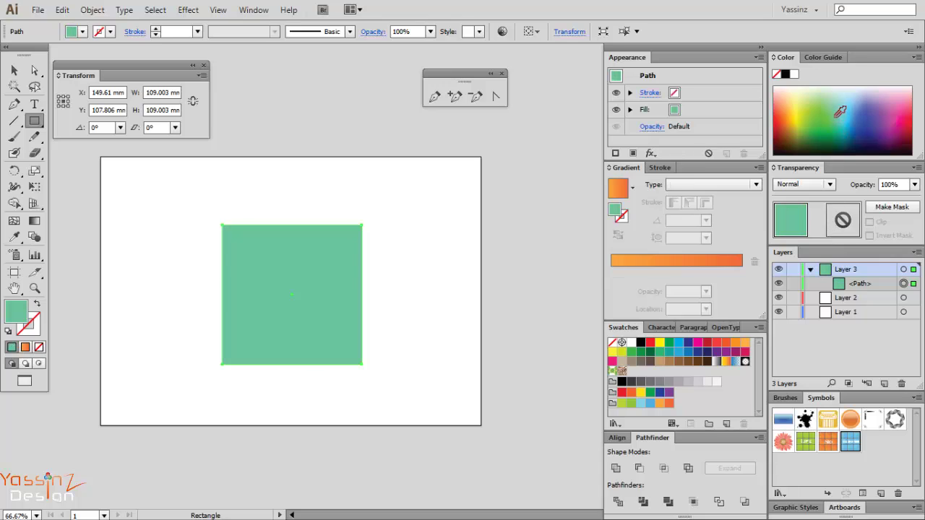
pyautogui.click(784, 112)
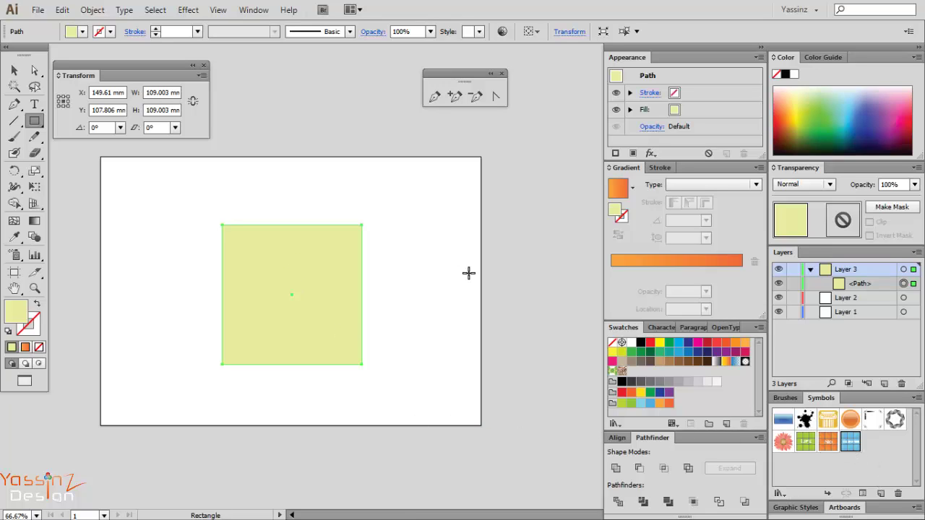
pyautogui.press('v')
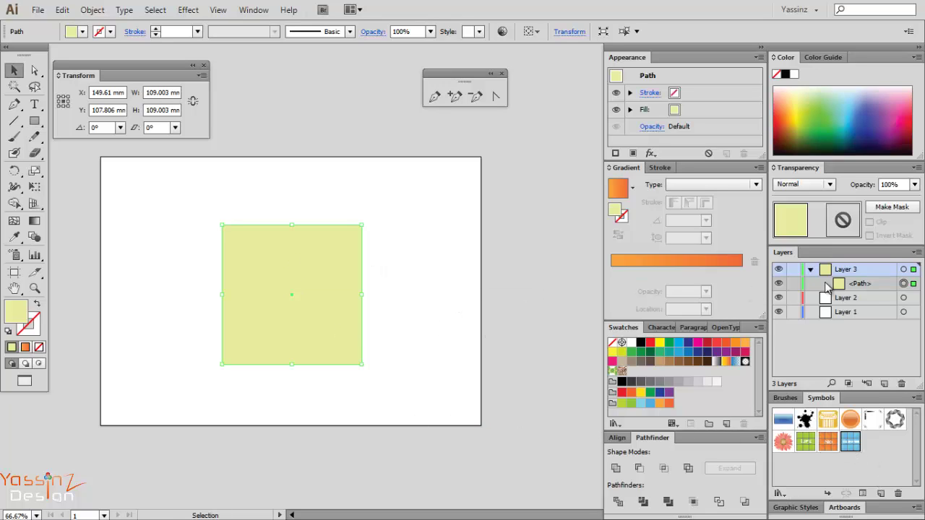
pyautogui.click(904, 298)
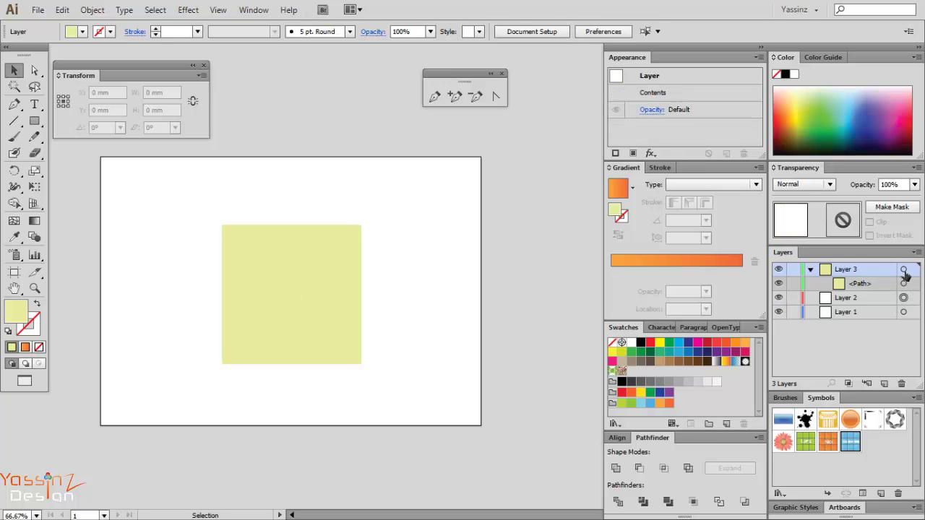
# Step: Apply Effect > 3D > Extrude & Bevel to the yellow square with Preview on
pyautogui.click(904, 269)
pyautogui.click(188, 9)
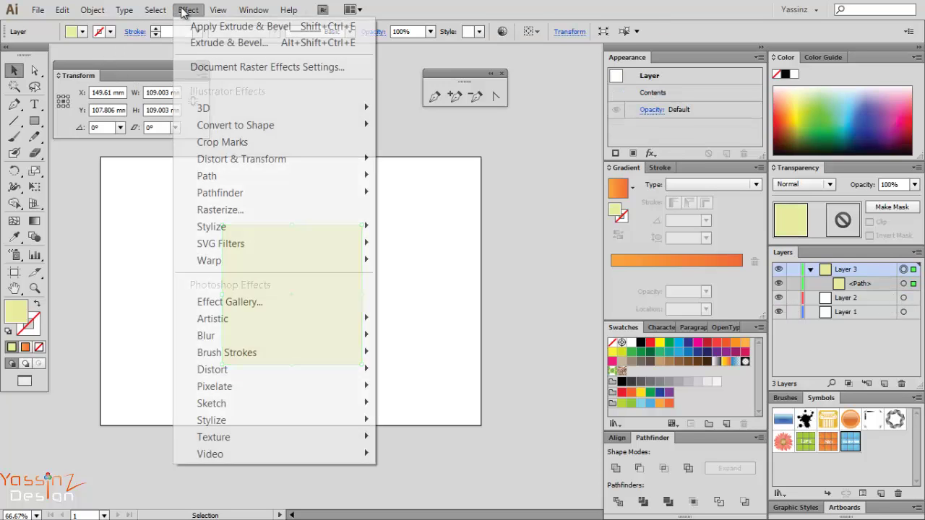
pyautogui.moveTo(216, 111)
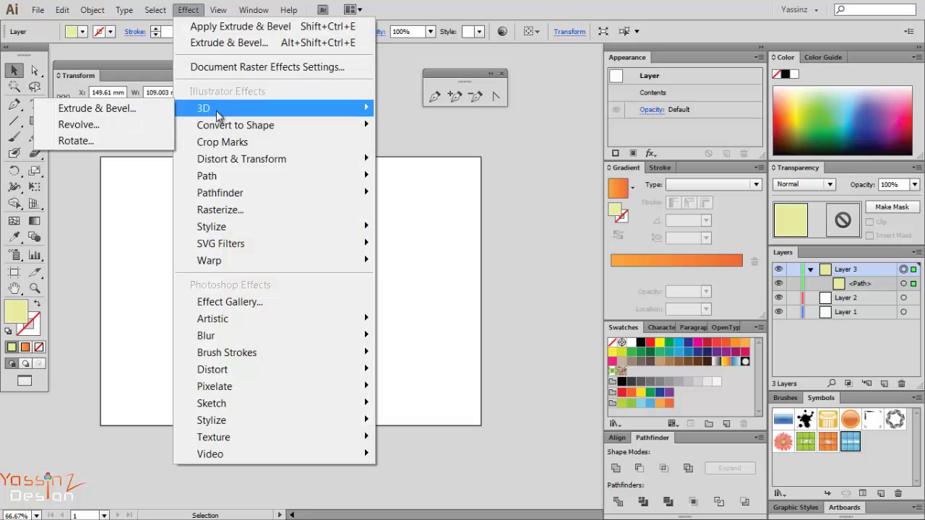
pyautogui.click(161, 112)
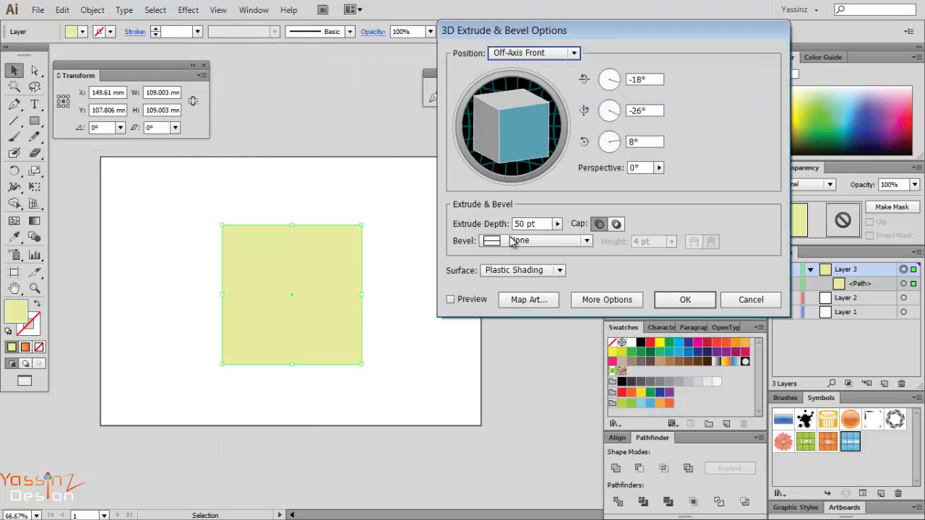
pyautogui.click(466, 300)
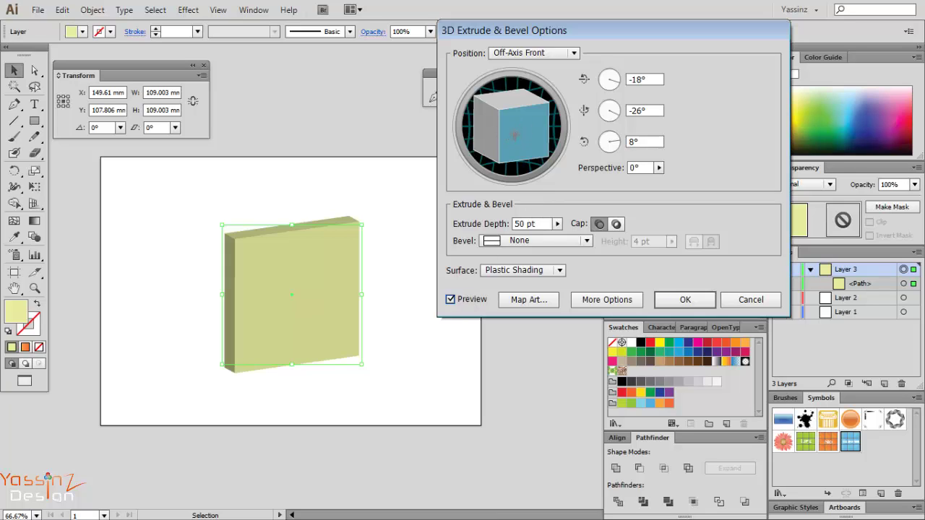
# Step: Rotate the cube to -13°, -42°, 8° and set the extrude depth to 107 mm
pyautogui.moveTo(515, 134); pyautogui.dragTo(526, 130)
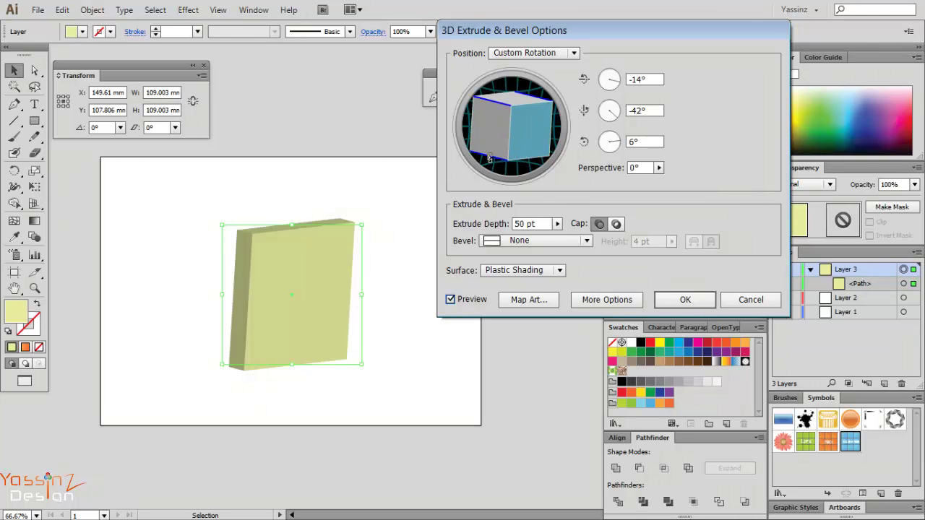
pyautogui.moveTo(489, 158); pyautogui.dragTo(494, 158)
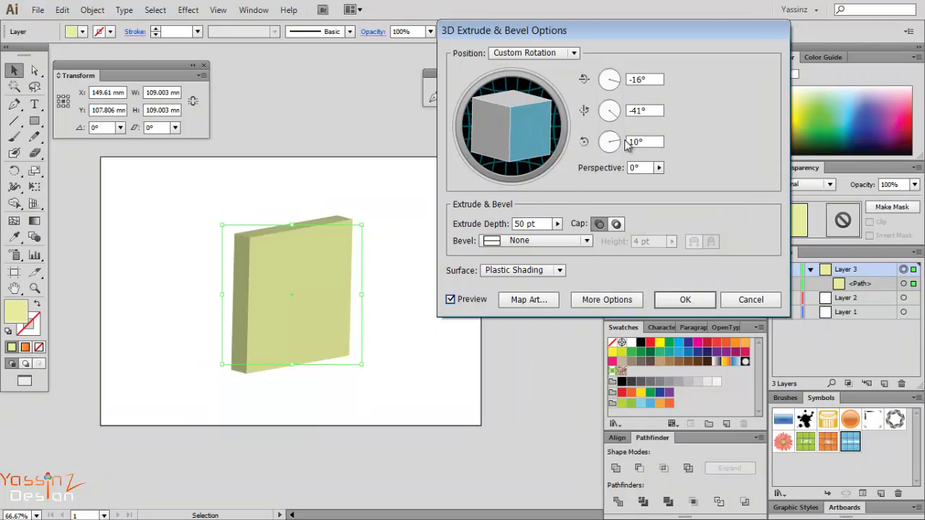
pyautogui.moveTo(533, 107); pyautogui.dragTo(550, 135)
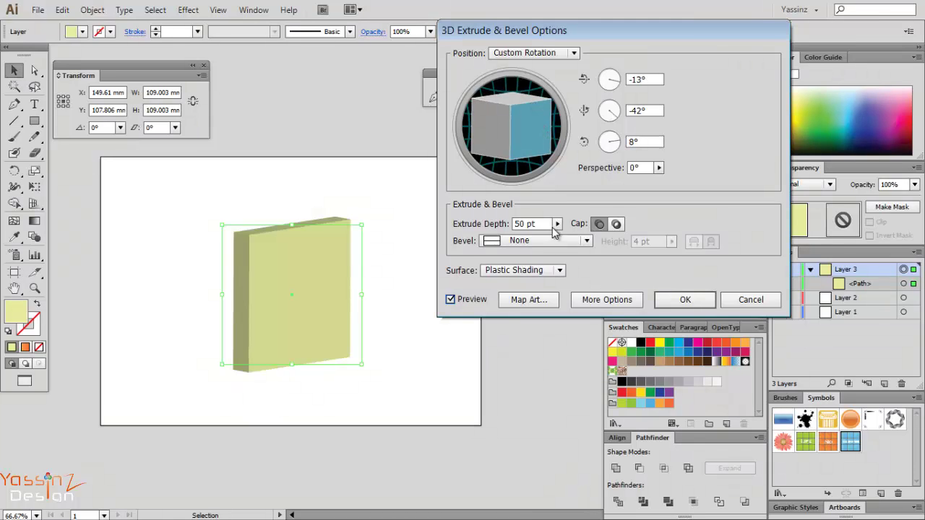
pyautogui.moveTo(541, 225); pyautogui.dragTo(500, 227)
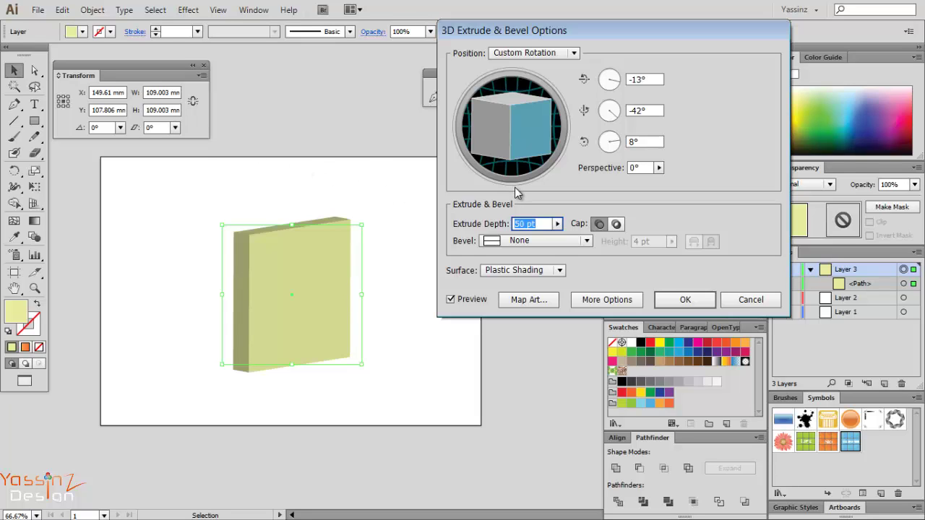
pyautogui.write('&')
pyautogui.write('07mm')
pyautogui.press('Tab')
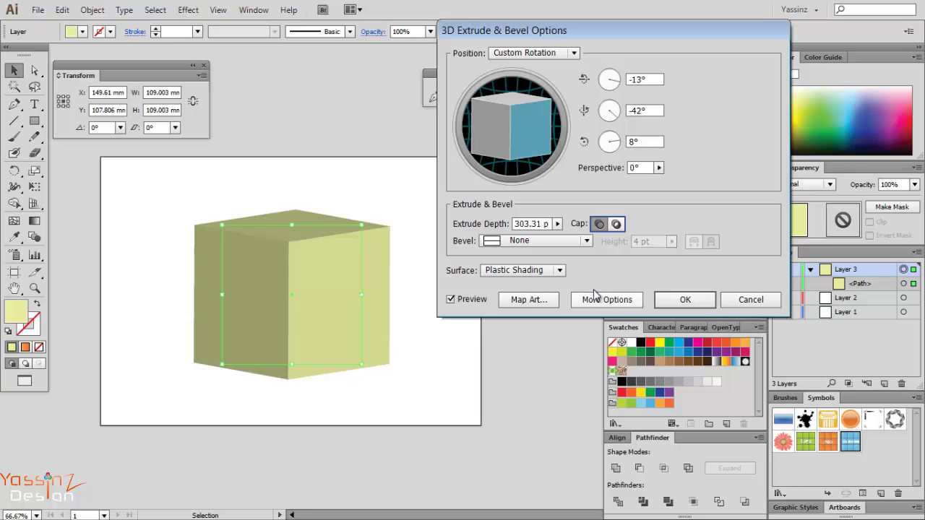
# Step: In Map Art, cycle through the cube's surfaces back to surface 1 of 6
pyautogui.click(528, 299)
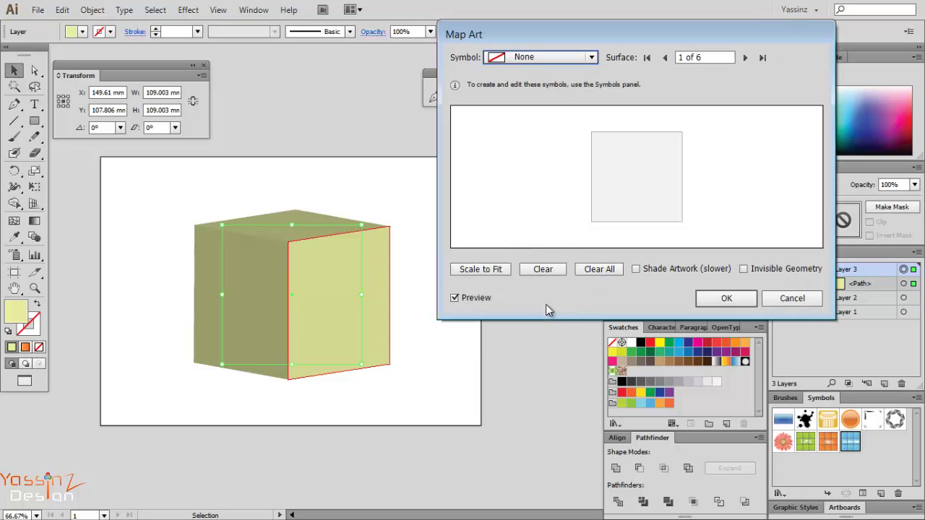
pyautogui.moveTo(607, 35); pyautogui.dragTo(592, 81)
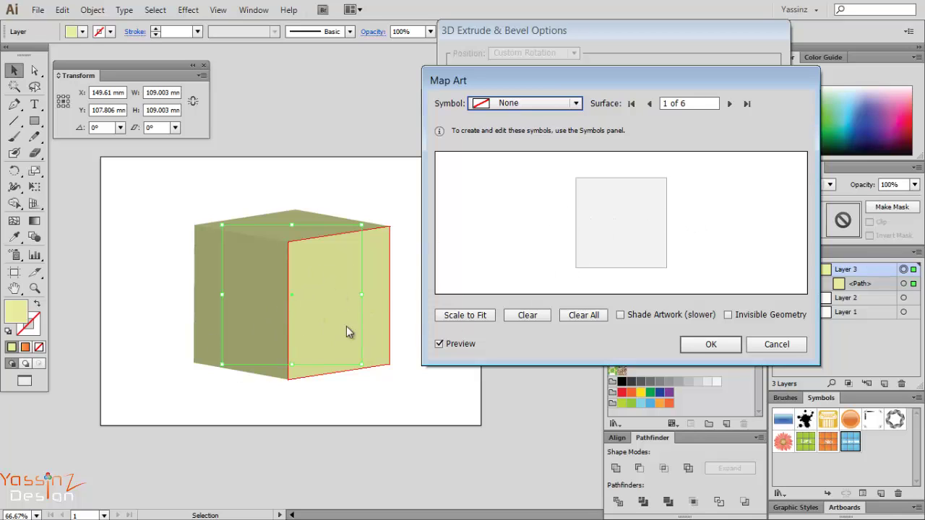
pyautogui.click(729, 103)
pyautogui.click(730, 104)
pyautogui.click(730, 104)
pyautogui.click(730, 103)
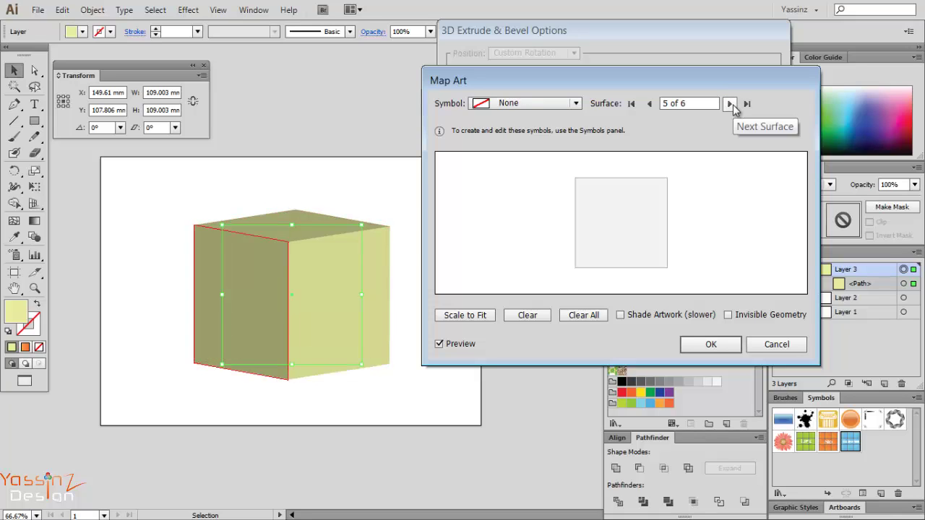
pyautogui.click(729, 103)
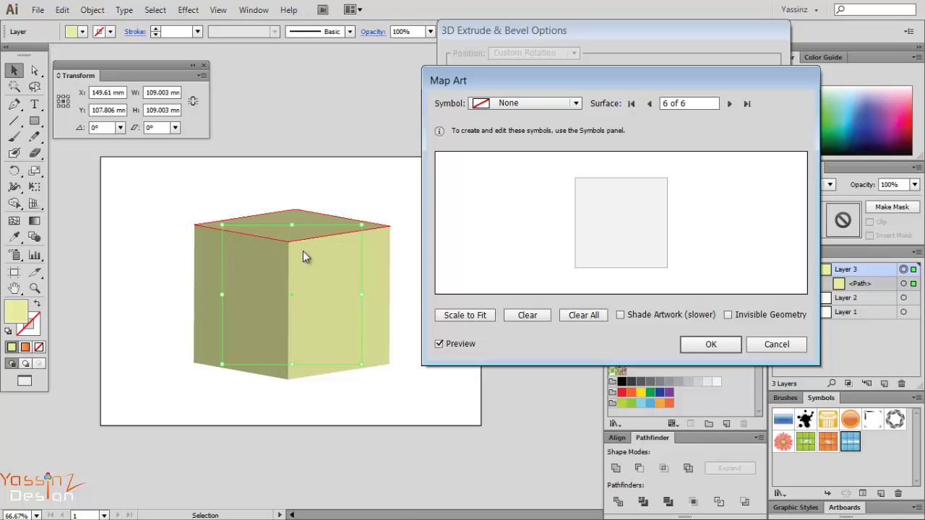
pyautogui.click(729, 105)
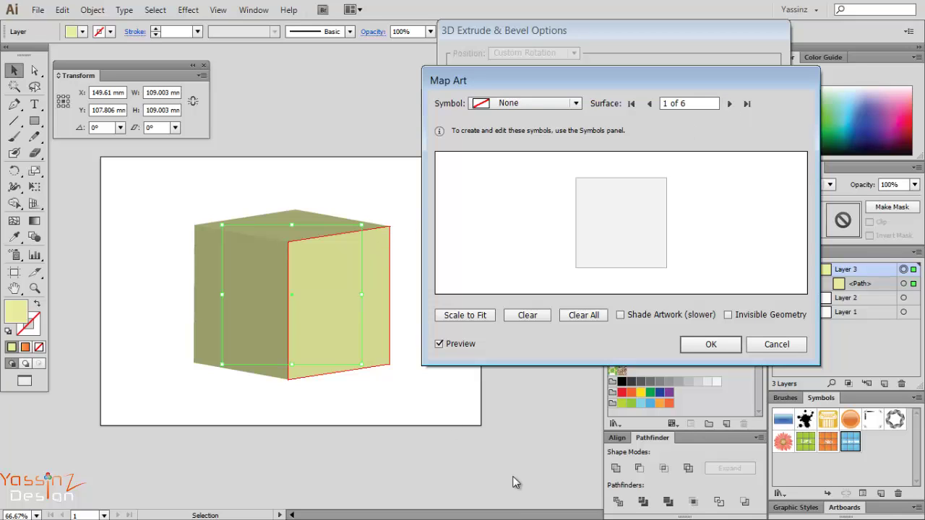
# Step: Map the 'life' symbol onto surface 1 and scale it to fit
pyautogui.click(542, 110)
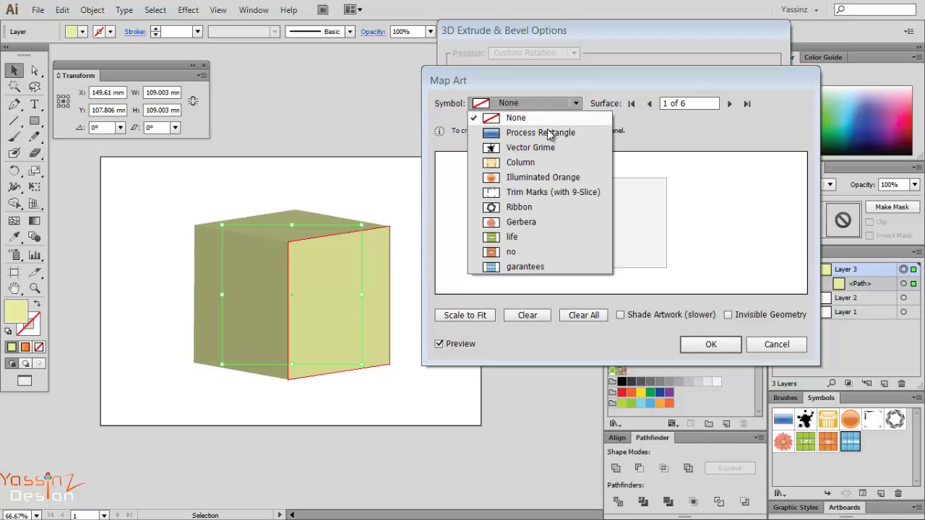
pyautogui.click(521, 237)
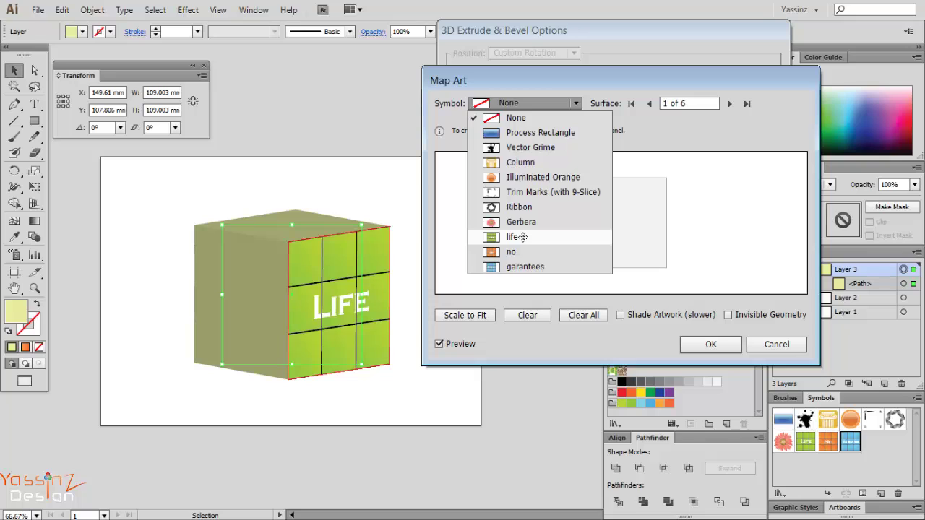
pyautogui.click(552, 240)
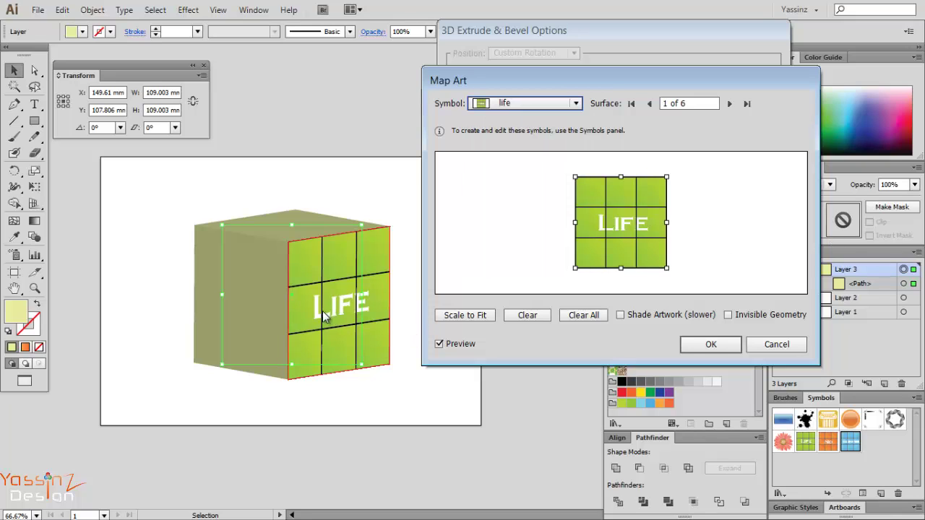
pyautogui.click(467, 318)
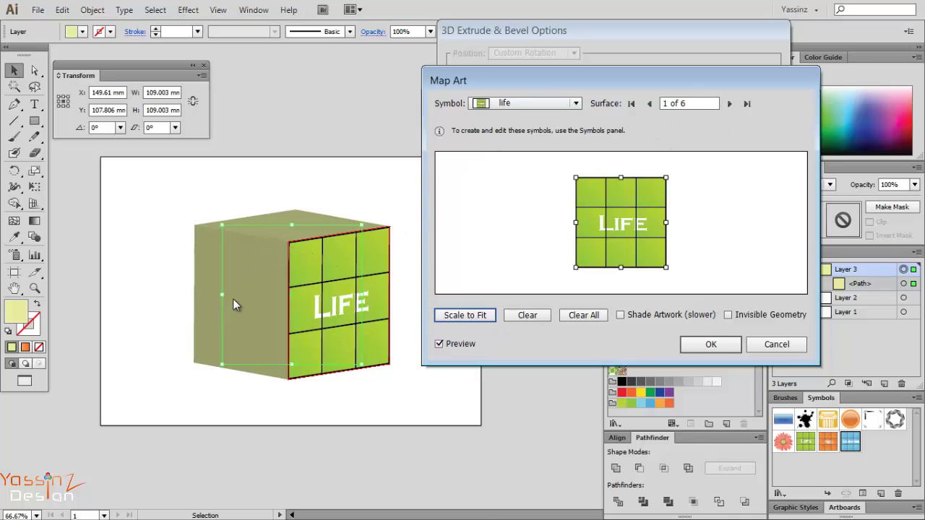
# Step: Map the 'garantees' symbol onto surface 5 of 6 and scale it to fit
pyautogui.doubleClick(730, 105)
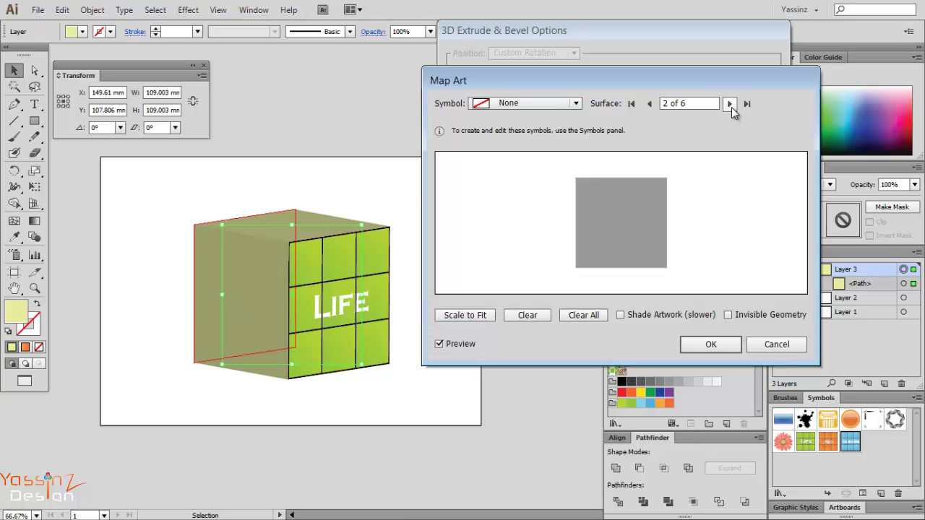
pyautogui.click(730, 105)
pyautogui.click(730, 104)
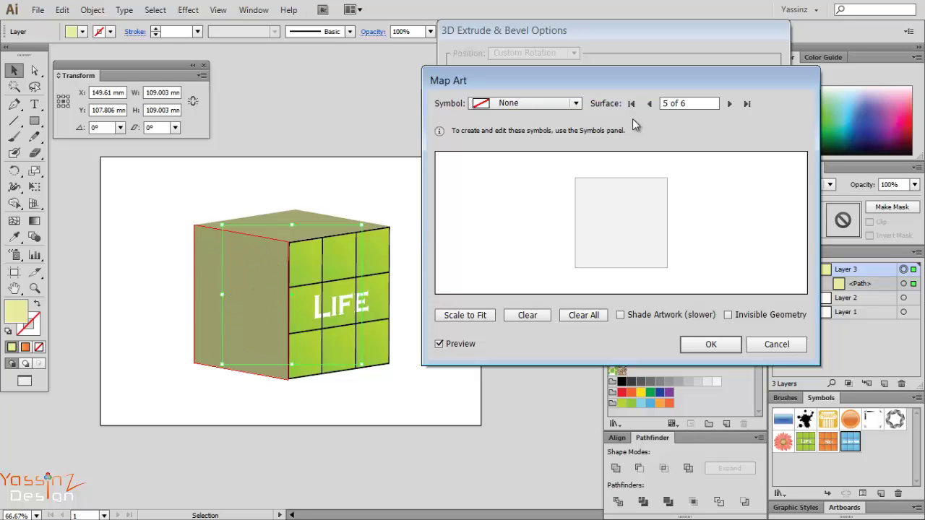
pyautogui.click(576, 103)
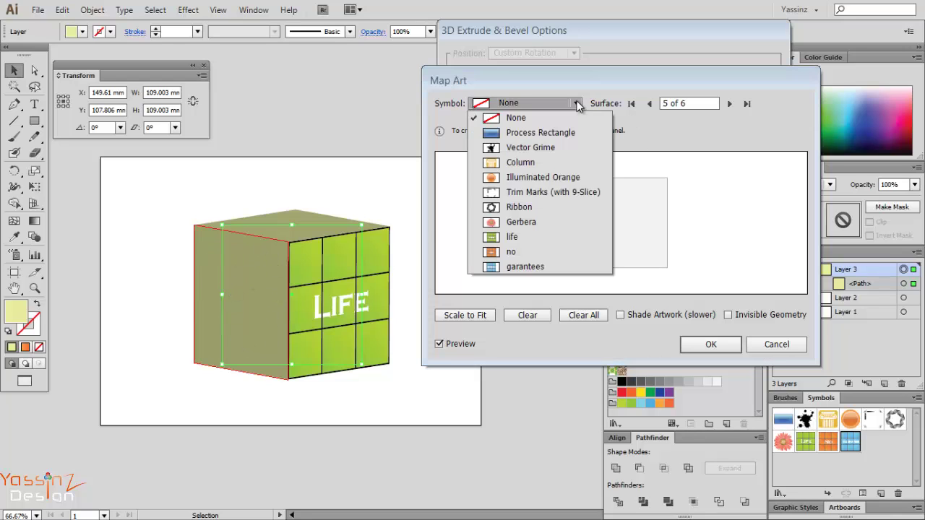
pyautogui.click(527, 268)
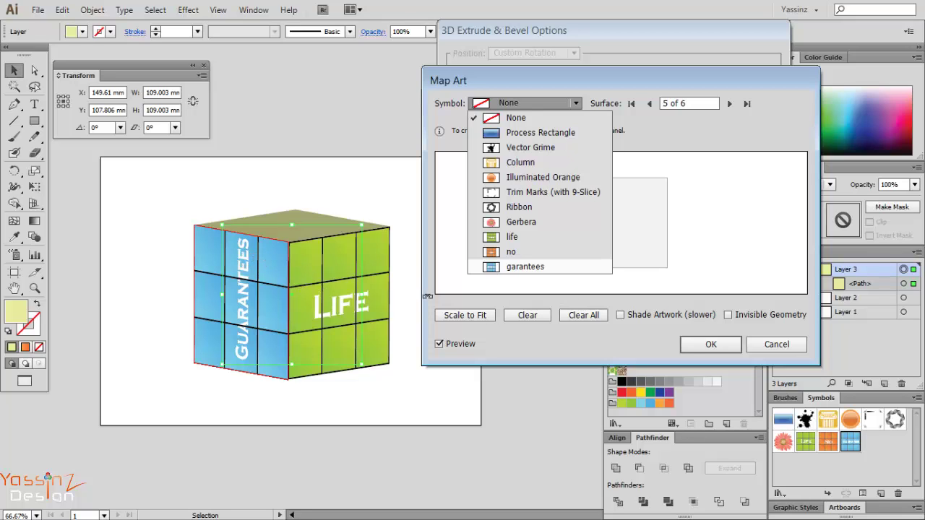
pyautogui.press('Return')
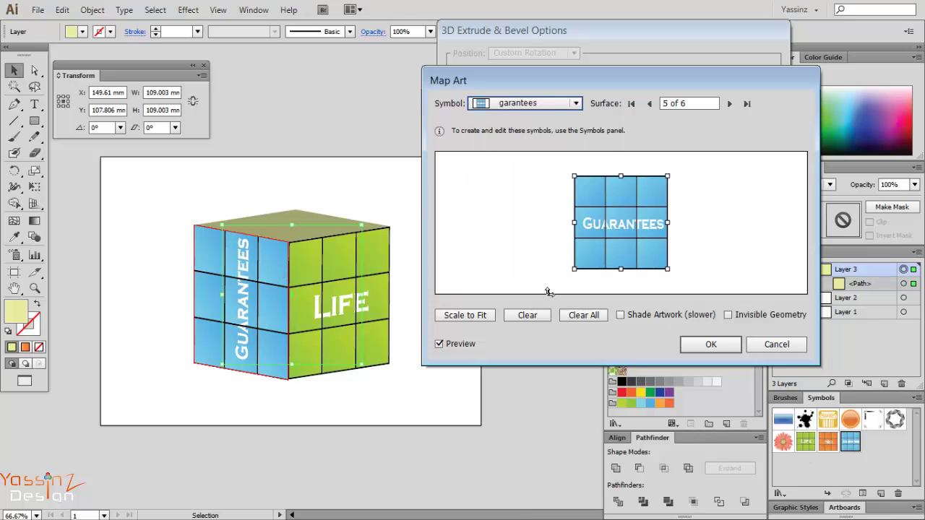
pyautogui.click(478, 316)
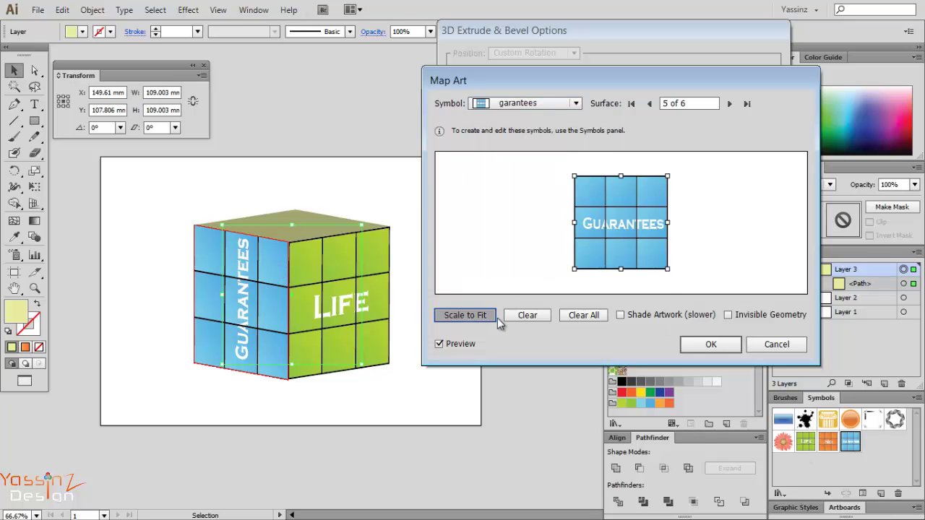
# Step: Map the 'no' symbol onto surface 6 of 6, the top face, scaled to fit
pyautogui.click(729, 104)
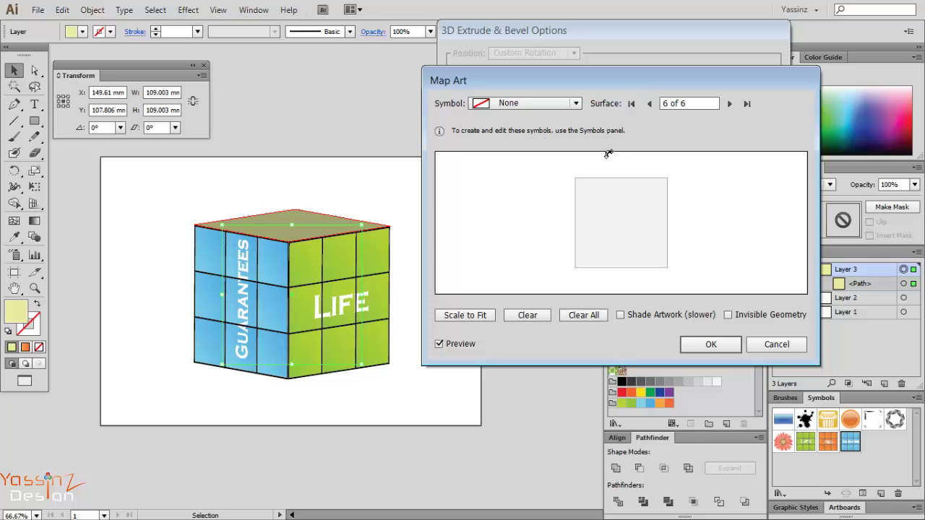
pyautogui.click(576, 105)
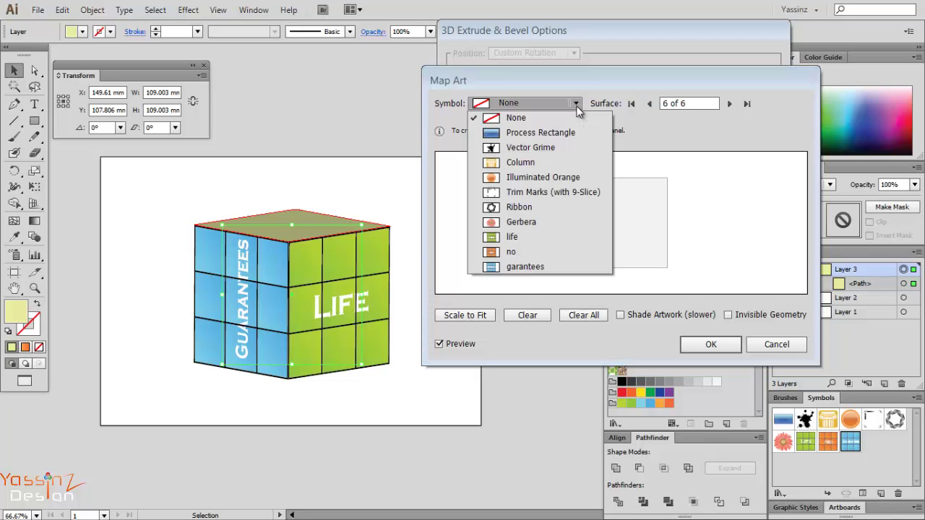
pyautogui.click(511, 254)
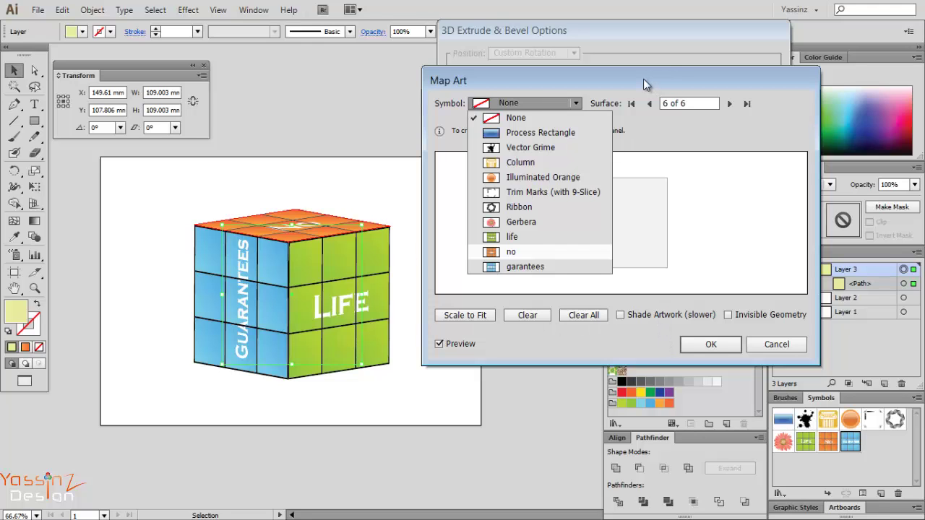
pyautogui.click(511, 251)
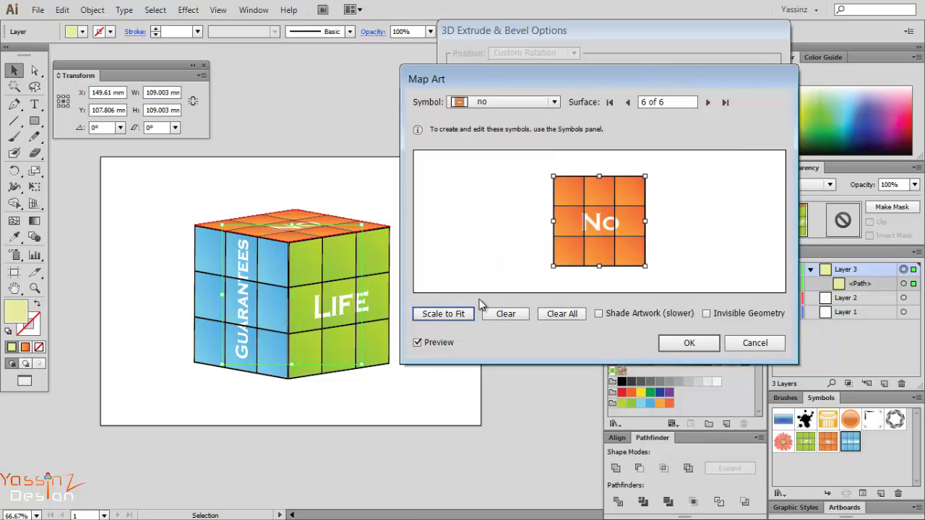
pyautogui.click(465, 316)
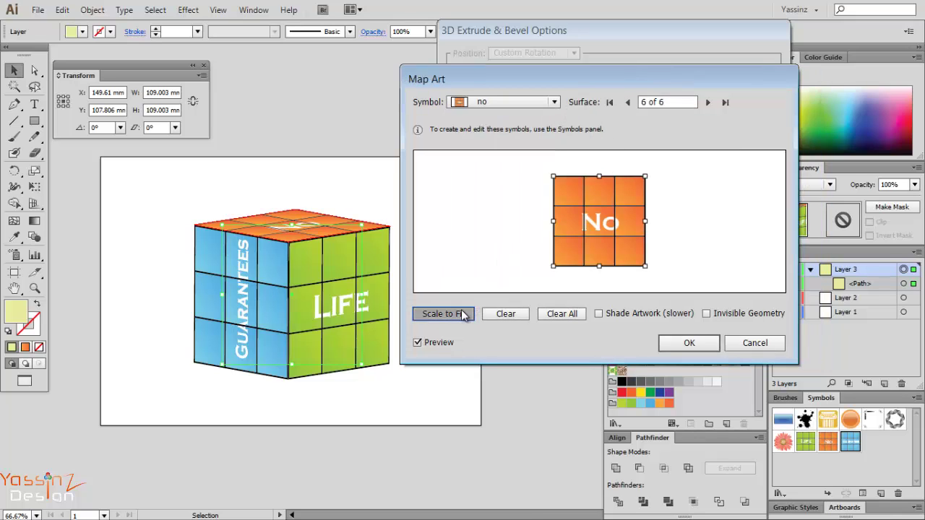
# Step: Accept Map Art and the 3D Extrude & Bevel Options, then deselect the cube
pyautogui.click(714, 345)
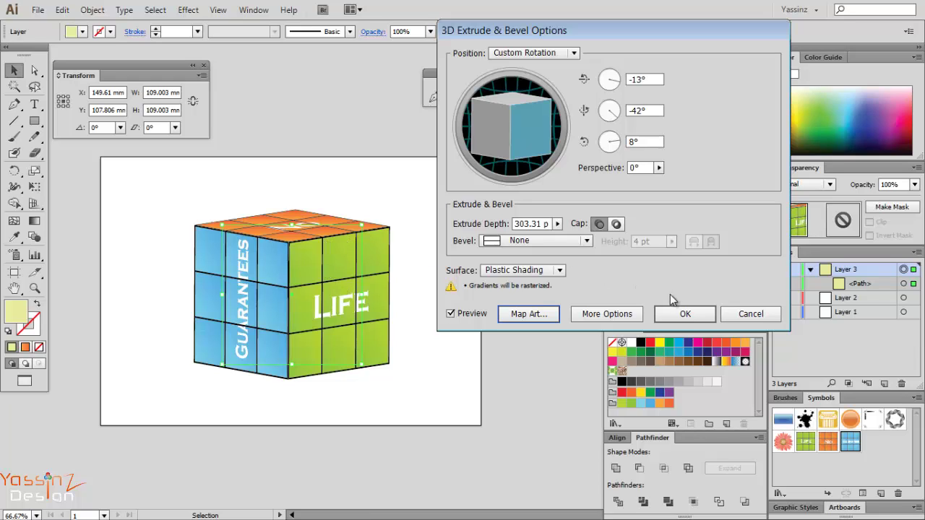
pyautogui.click(679, 314)
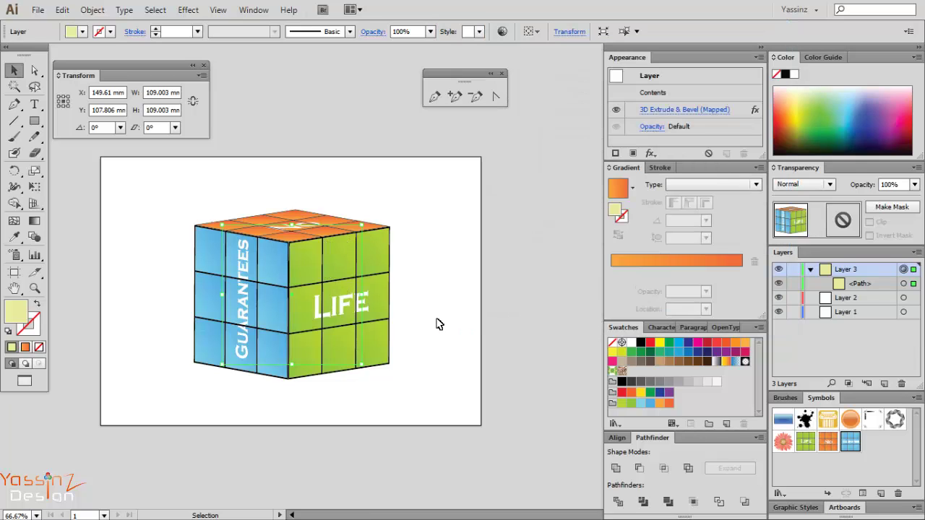
pyautogui.click(435, 316)
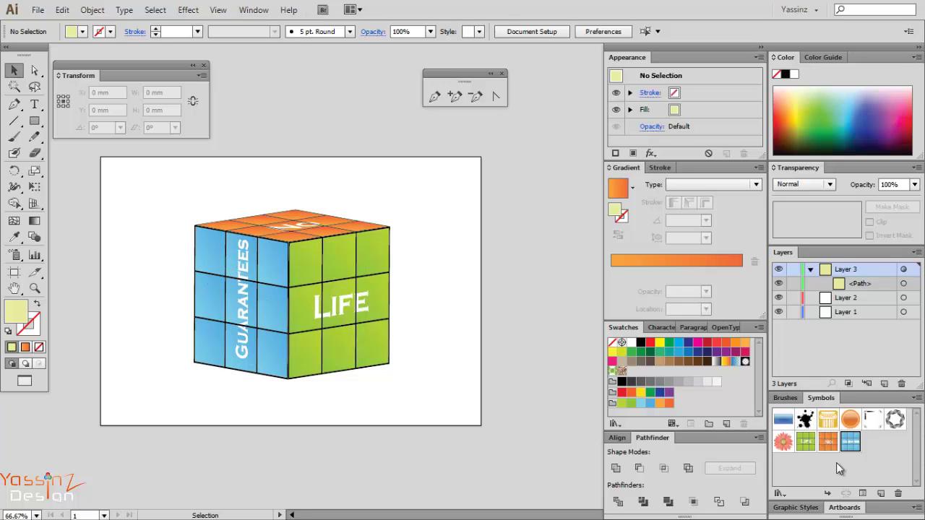
# Step: Edit the garantees symbol and rotate its artwork -90° so GUARANTEES reads horizontally
pyautogui.doubleClick(849, 443)
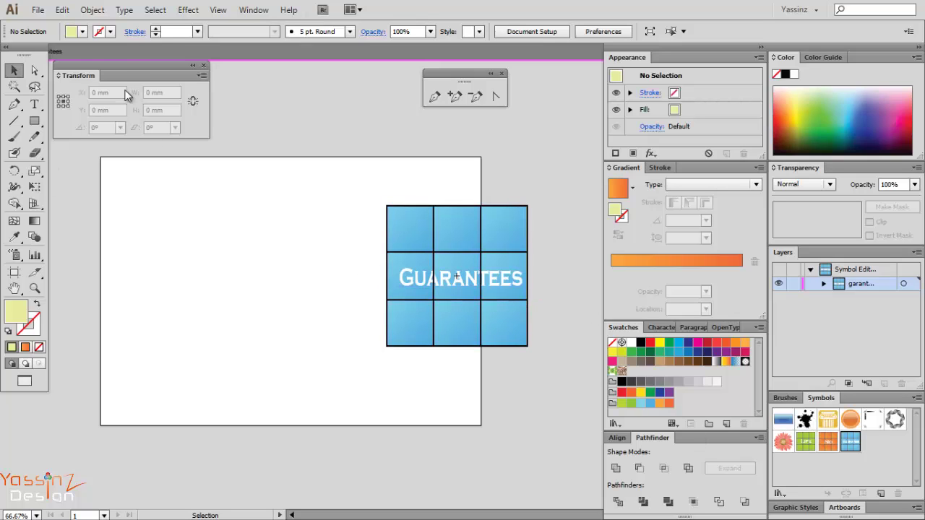
pyautogui.moveTo(128, 65); pyautogui.dragTo(132, 73)
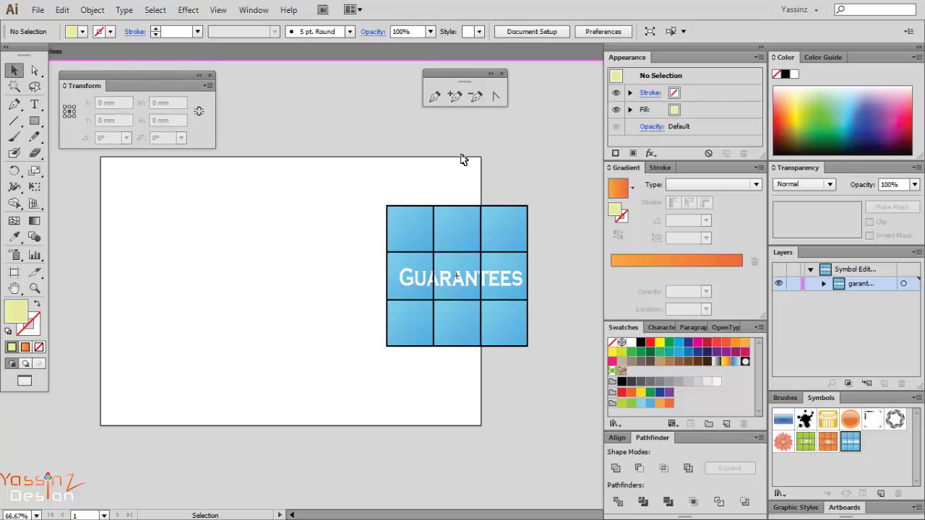
pyautogui.moveTo(466, 248); pyautogui.dragTo(380, 248)
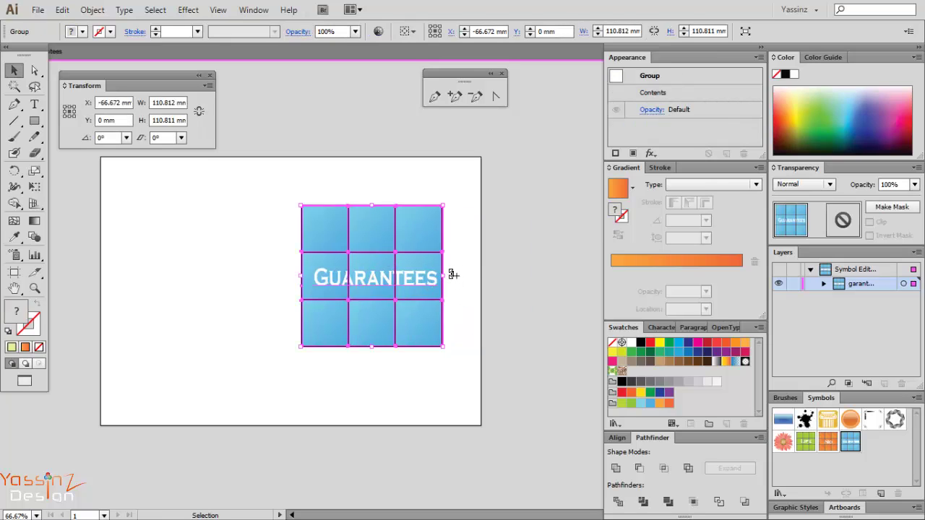
pyautogui.moveTo(454, 275); pyautogui.dragTo(374, 354)
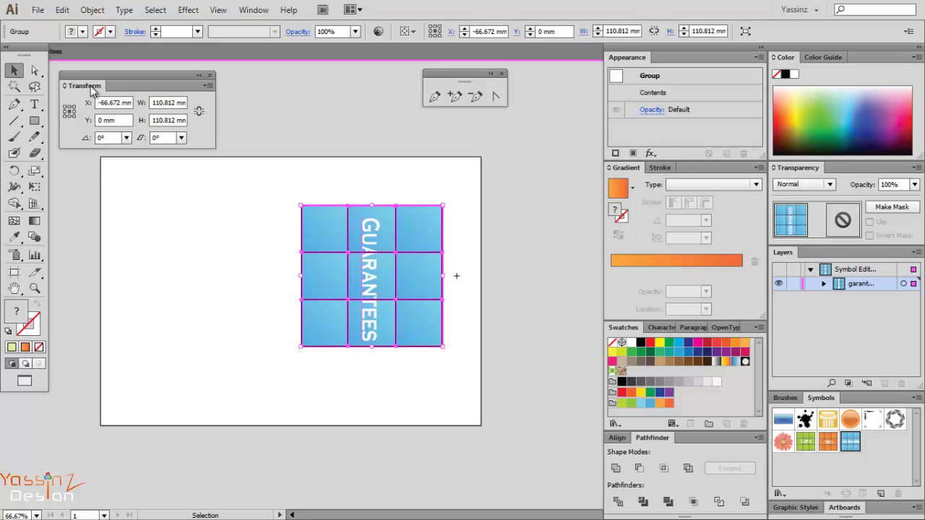
pyautogui.moveTo(23, 51); pyautogui.dragTo(22, 89)
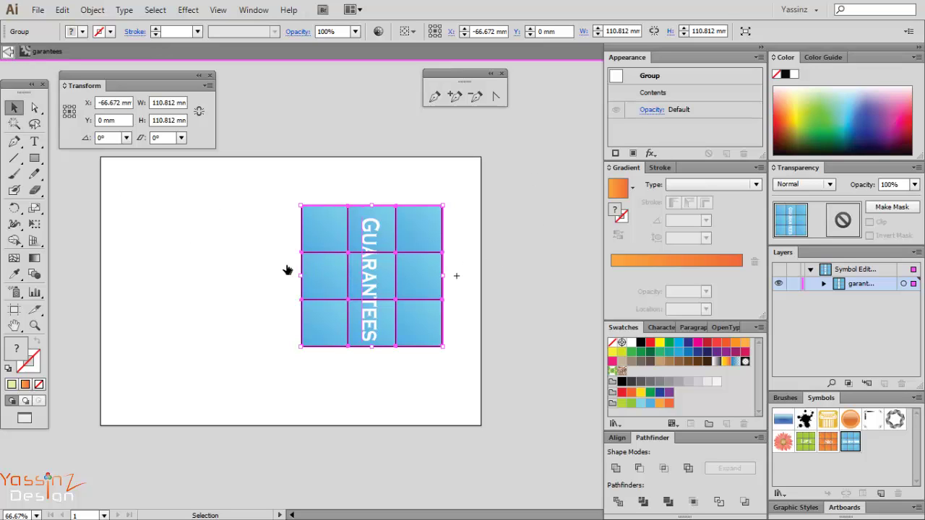
pyautogui.doubleClick(380, 200)
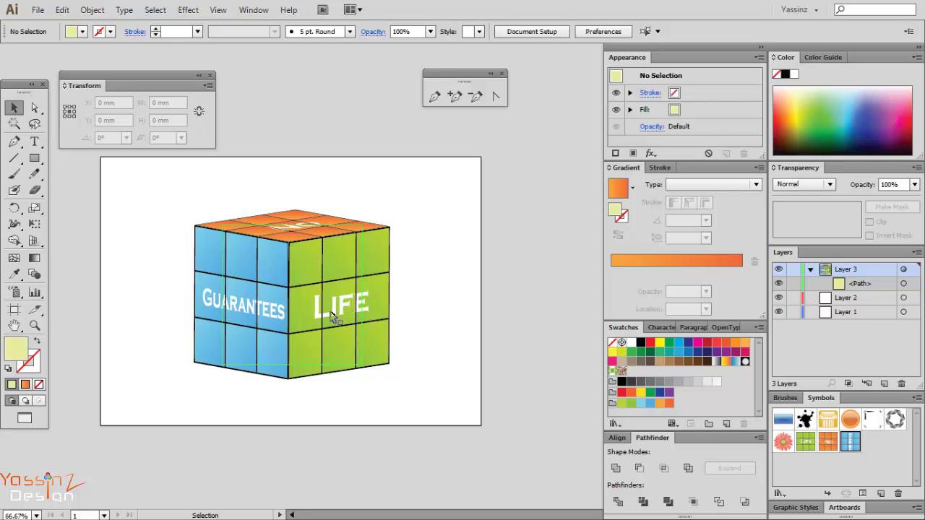
# Step: Select the whole cube and move it to the artboard's left side
pyautogui.moveTo(379, 379); pyautogui.dragTo(216, 213)
pyautogui.moveTo(282, 245); pyautogui.dragTo(344, 274)
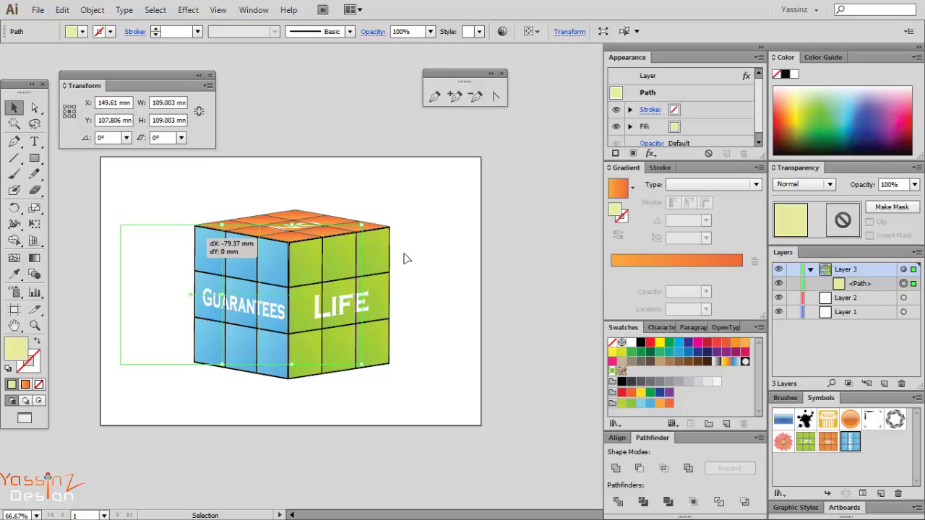
pyautogui.moveTo(162, 210); pyautogui.dragTo(162, 210)
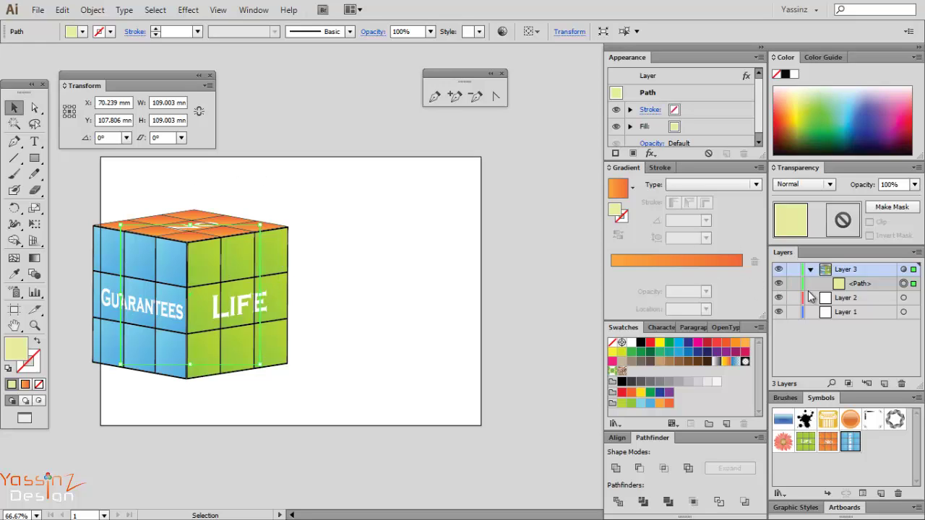
# Step: Hide Layer 3 and pick a light blue fill colour
pyautogui.click(779, 272)
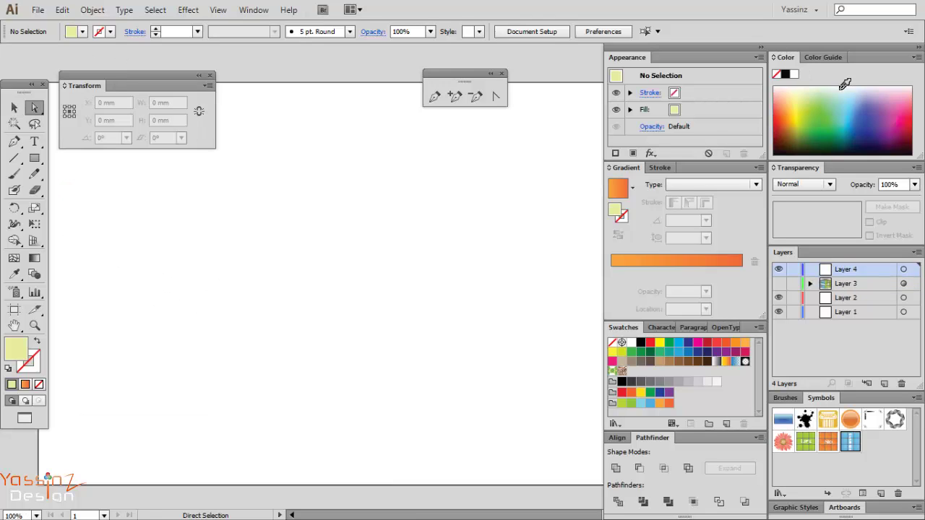
pyautogui.click(852, 92)
pyautogui.click(852, 88)
# Step: Target Layer 4 and start the bottle profile with the Pen tool
pyautogui.click(904, 269)
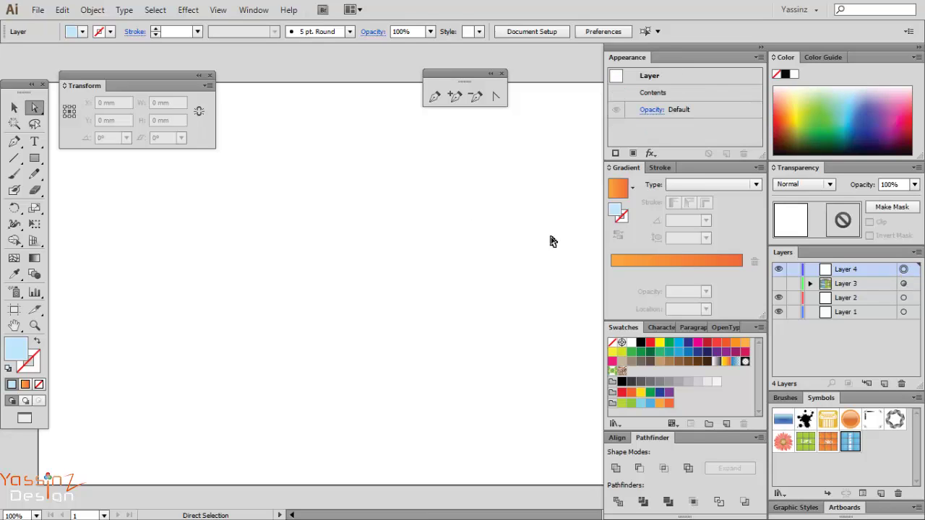
pyautogui.press('p')
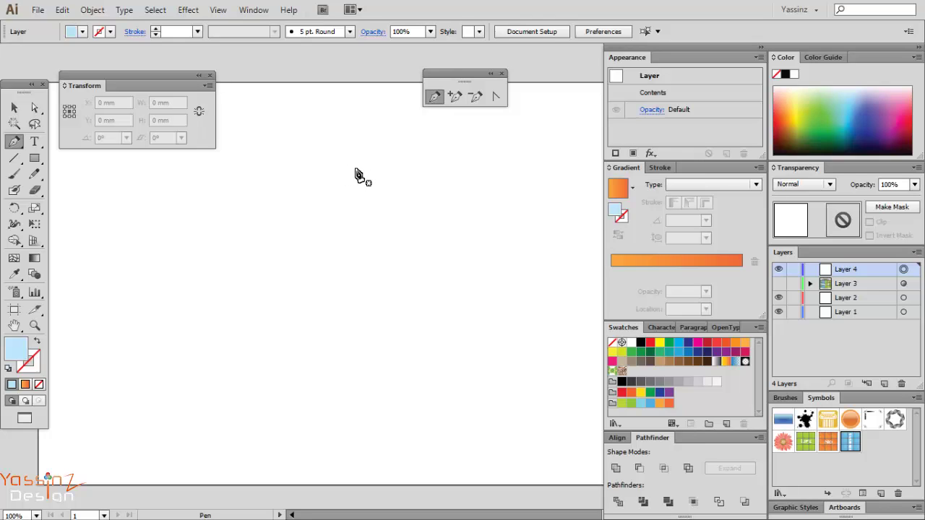
pyautogui.moveTo(355, 169); pyautogui.dragTo(386, 189)
pyautogui.click(384, 190)
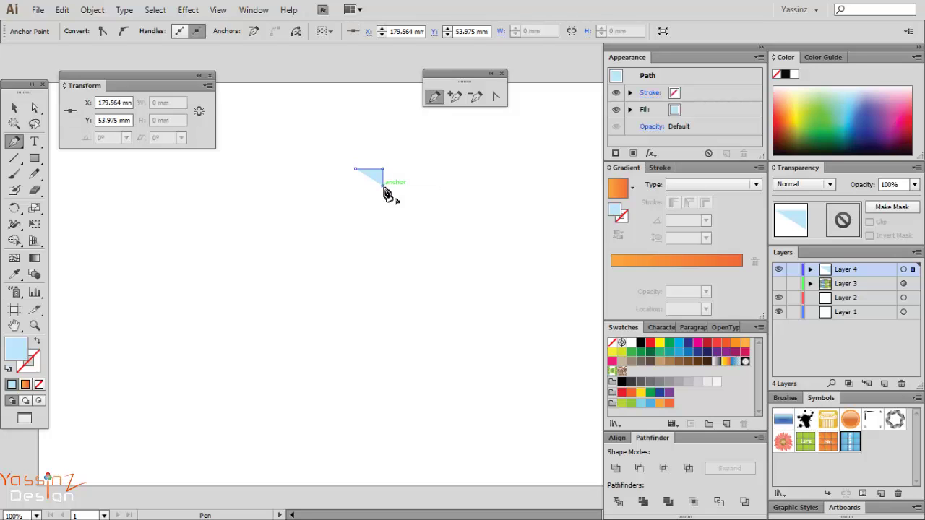
pyautogui.hotkey('ctrl', 'z')
pyautogui.hotkey('ctrl', 'z')
pyautogui.hotkey('ctrl', 'z')
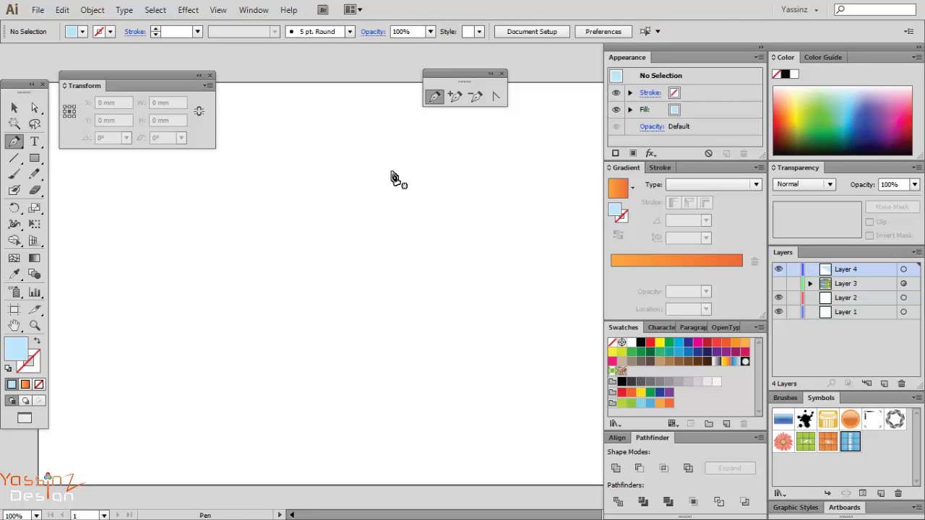
# Step: Draw the curved neck rings and shoulder anchors of the half-bottle profile
pyautogui.moveTo(392, 170); pyautogui.dragTo(394, 207)
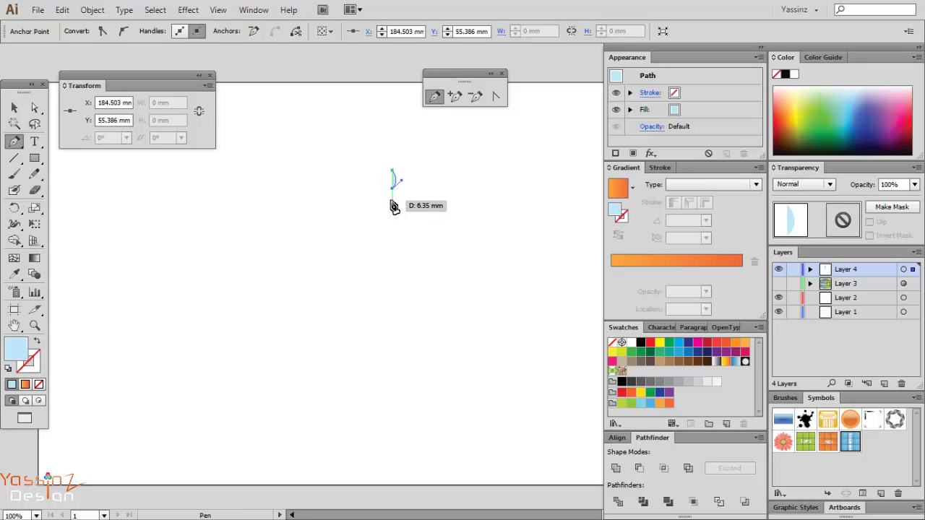
pyautogui.moveTo(393, 207)
pyautogui.mouseDown()
pyautogui.moveTo(384, 217)
pyautogui.moveTo(392, 233)
pyautogui.moveTo(390, 217)
pyautogui.mouseUp()
pyautogui.click(393, 217)
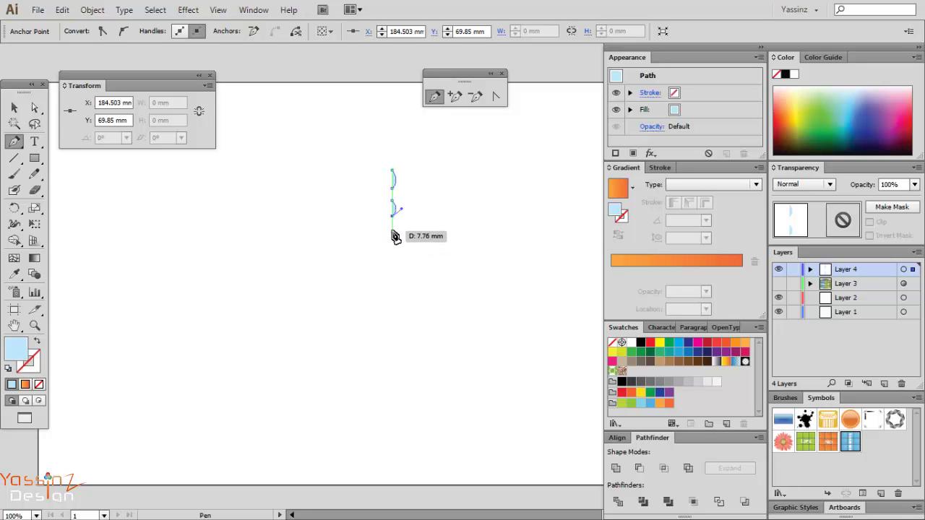
pyautogui.click(396, 240)
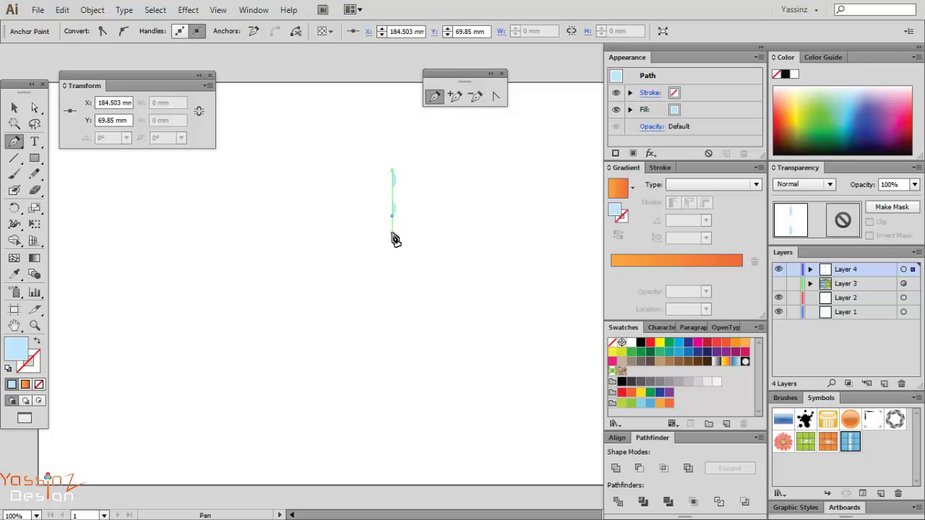
pyautogui.click(424, 266)
pyautogui.moveTo(425, 268); pyautogui.dragTo(425, 283)
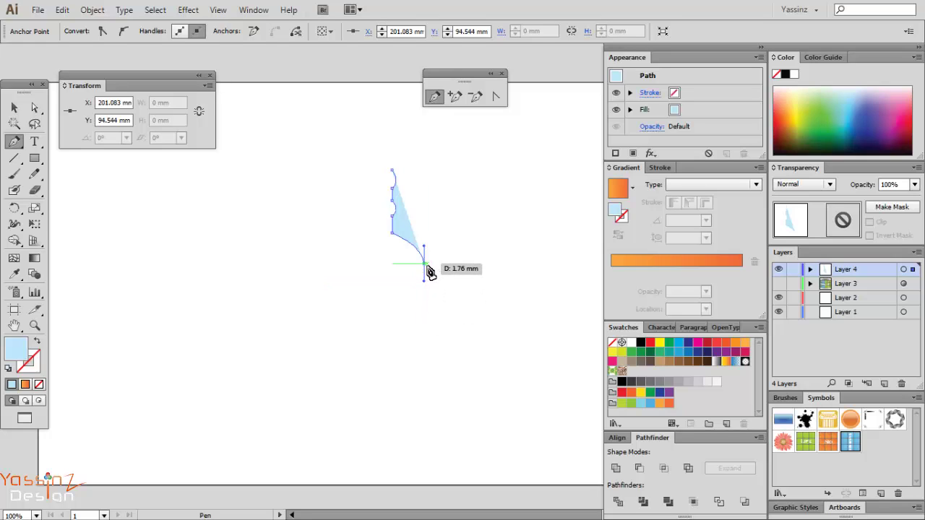
pyautogui.moveTo(428, 271); pyautogui.dragTo(423, 270)
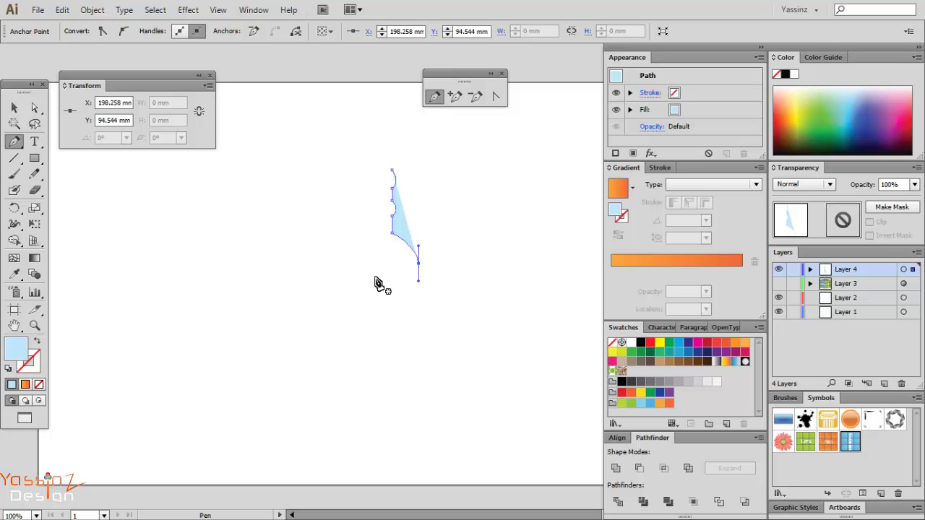
# Step: Place the base anchors, round the bottom corner, and select the bottom-left anchor
pyautogui.click(418, 333)
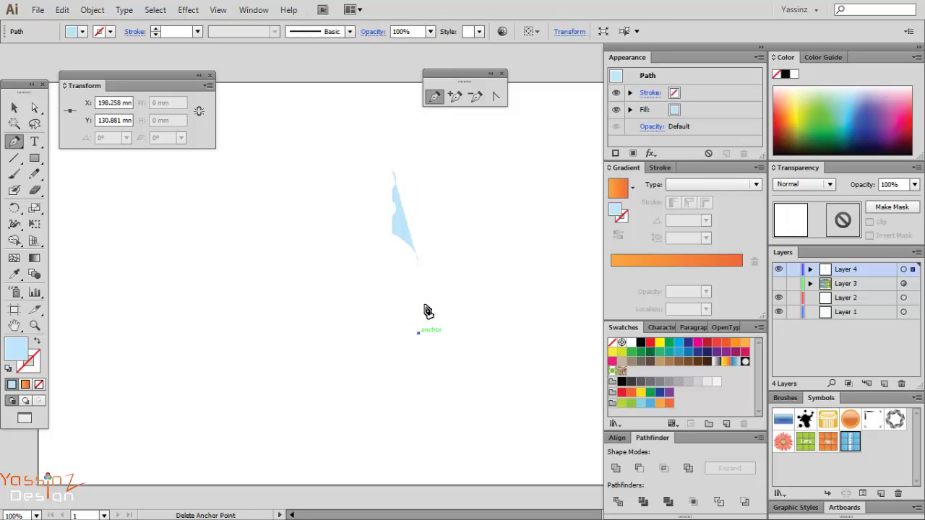
pyautogui.hotkey('ctrl', 'z')
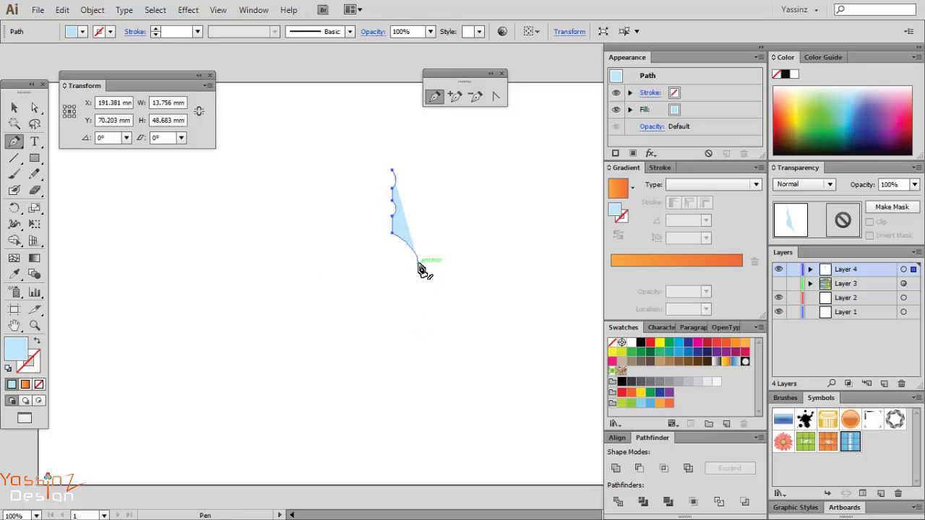
pyautogui.click(417, 260)
pyautogui.click(419, 335)
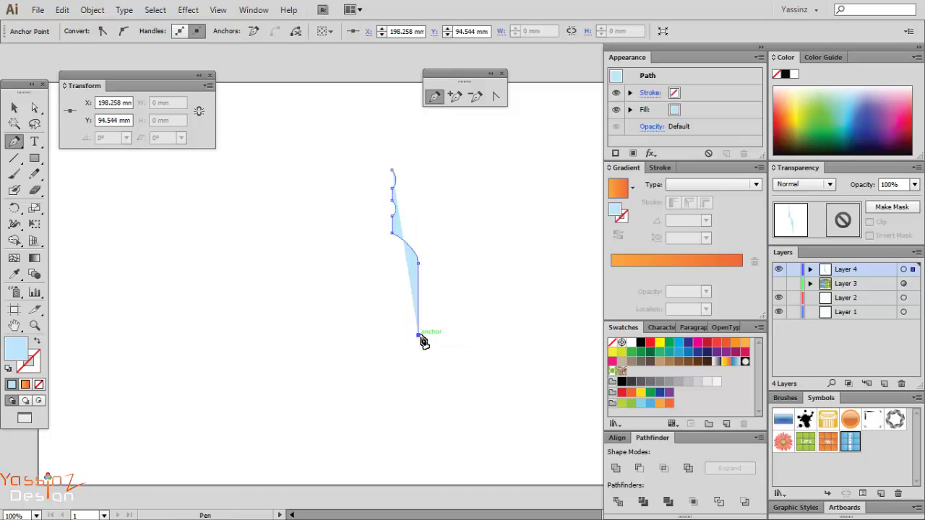
pyautogui.moveTo(419, 335)
pyautogui.mouseDown()
pyautogui.moveTo(380, 341)
pyautogui.moveTo(388, 347)
pyautogui.mouseUp()
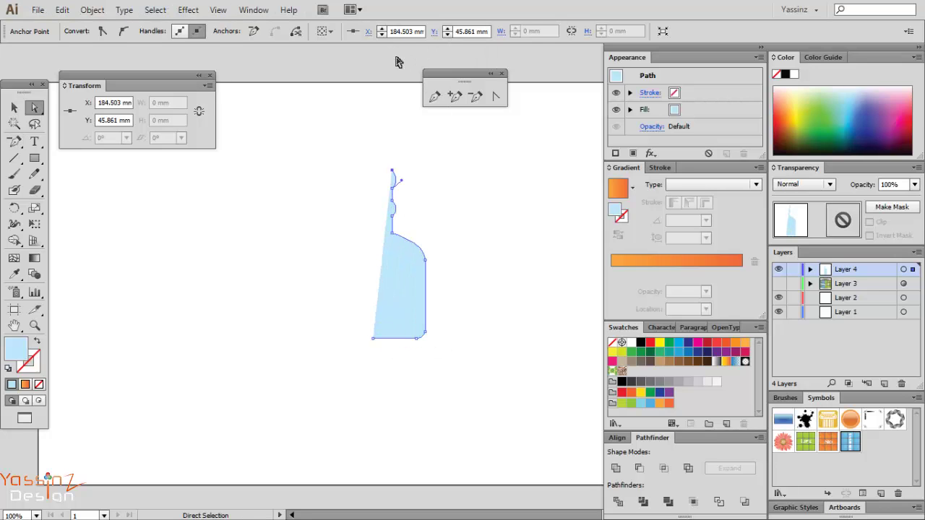
pyautogui.click(376, 200)
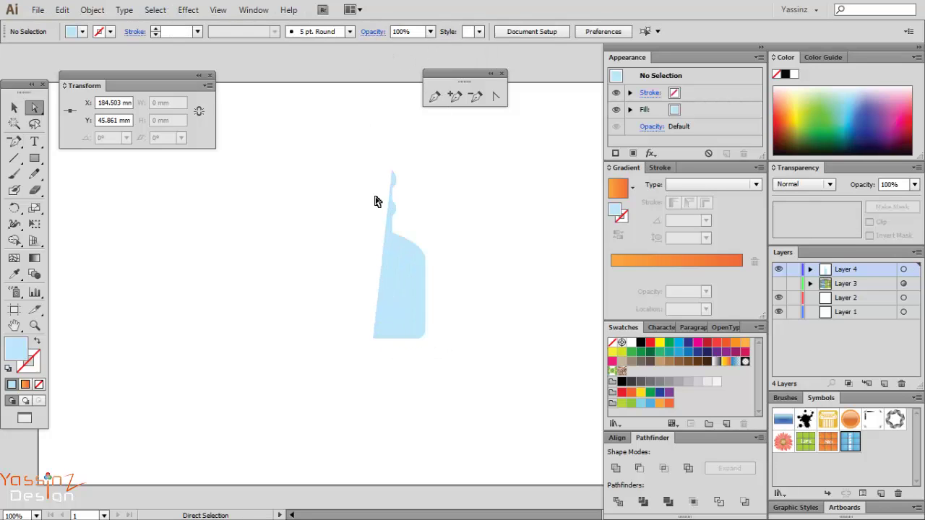
pyautogui.click(375, 341)
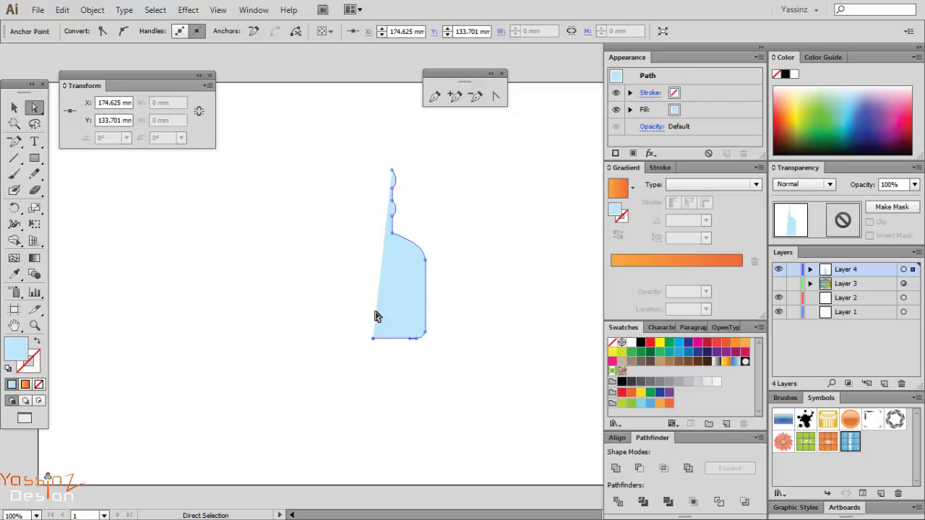
# Step: Apply Effect > 3D > Revolve with Preview, rotating the bottle to -13°, -28°, 6°
pyautogui.click(182, 11)
pyautogui.moveTo(210, 107)
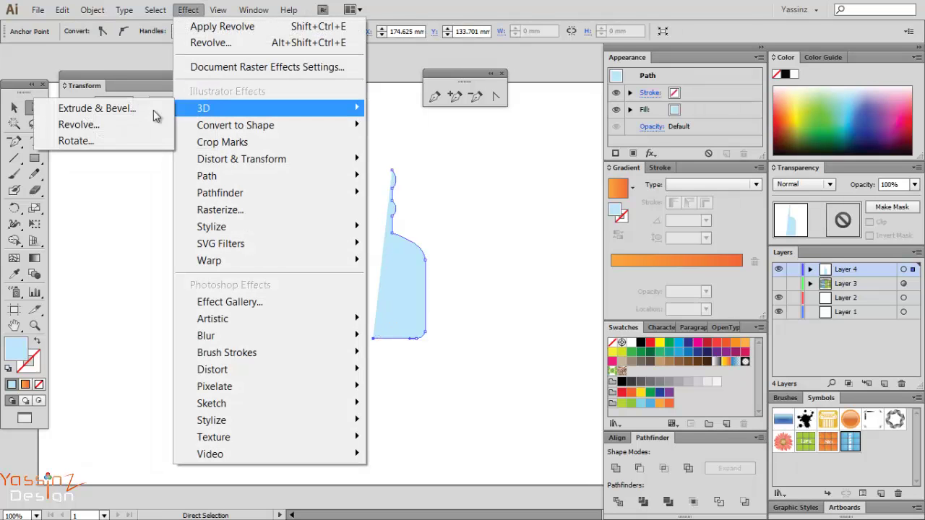
pyautogui.click(86, 126)
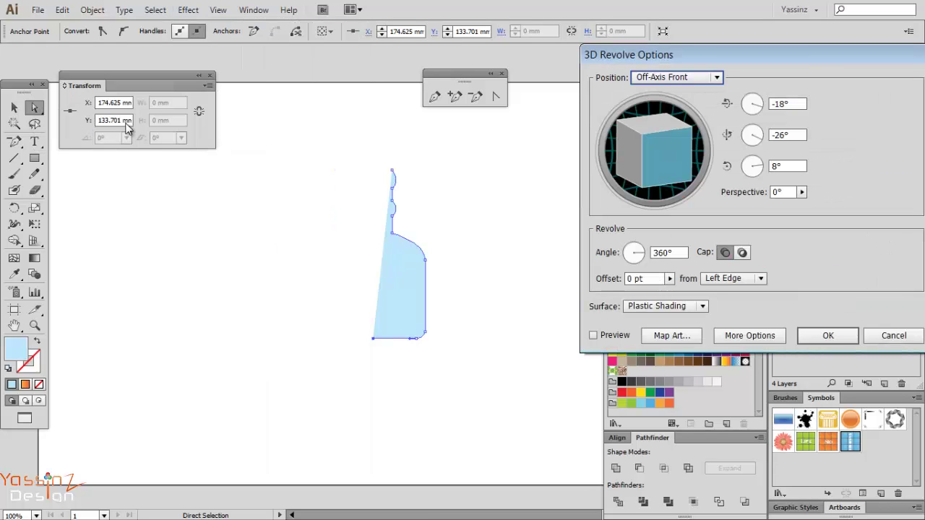
pyautogui.click(607, 338)
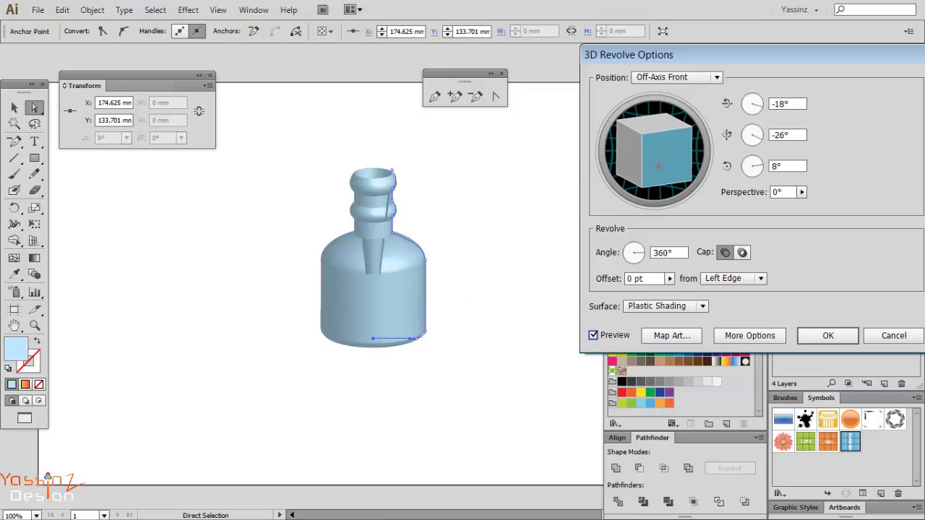
pyautogui.moveTo(658, 167); pyautogui.dragTo(633, 178)
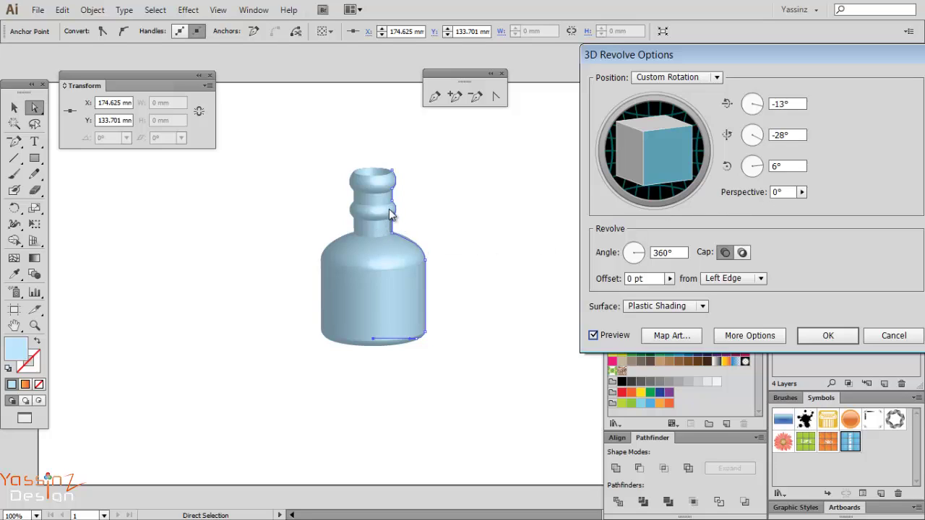
# Step: Open Map Art for the bottle and advance to surface 3 of 8, its main body
pyautogui.click(671, 336)
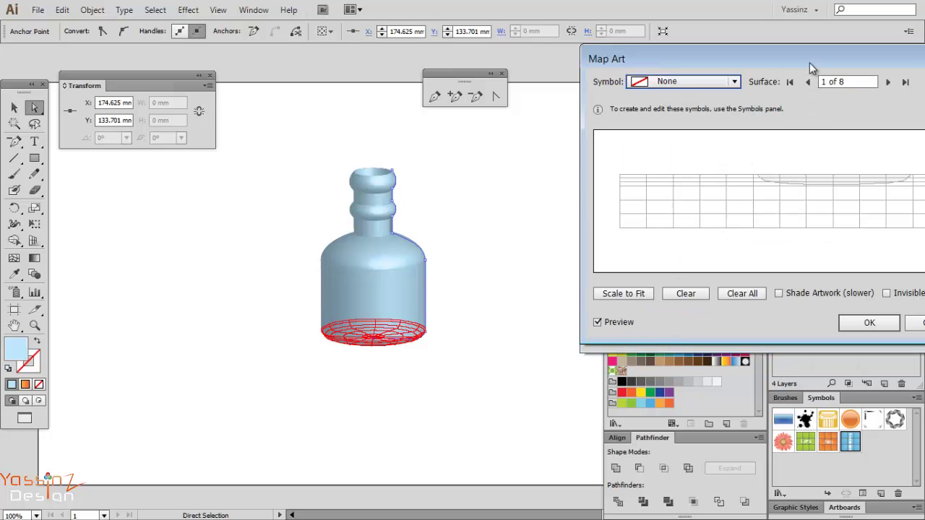
pyautogui.moveTo(809, 63); pyautogui.dragTo(720, 56)
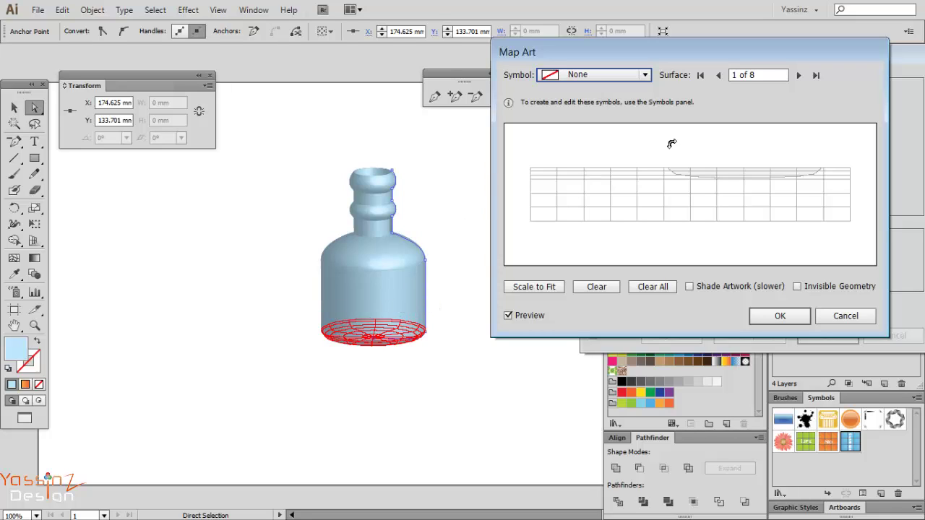
pyautogui.click(799, 76)
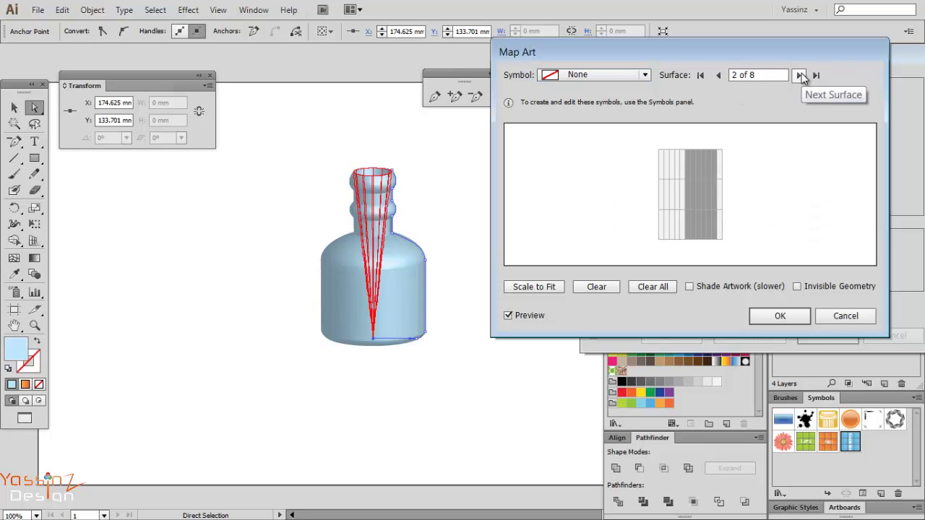
pyautogui.click(800, 75)
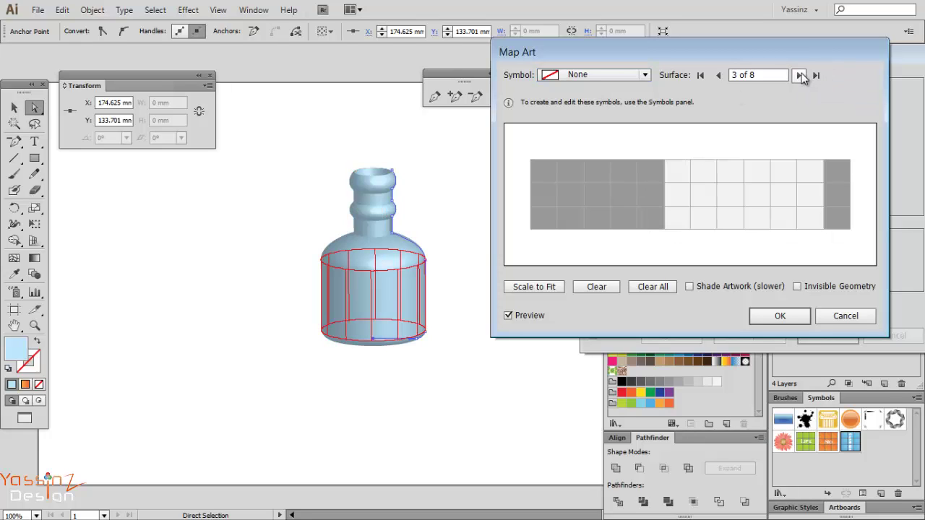
pyautogui.click(637, 74)
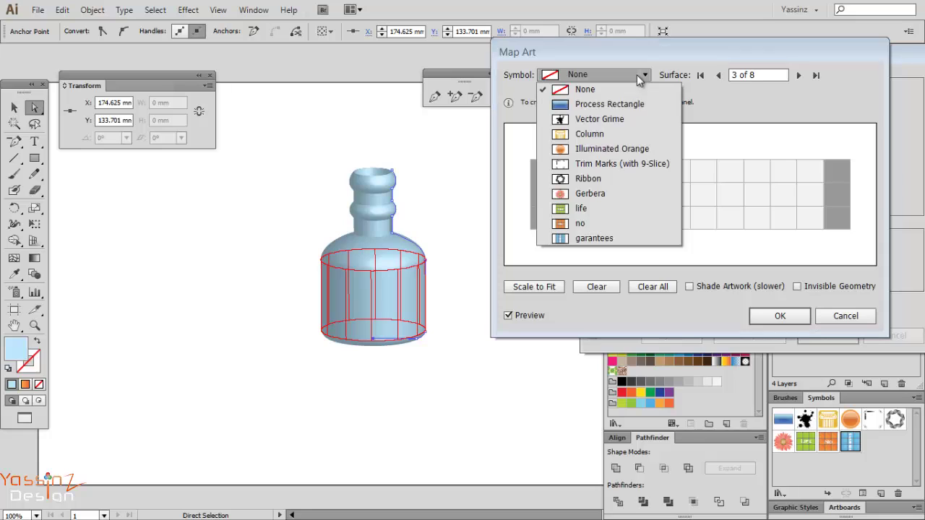
# Step: Map the Column symbol onto the bottle body, resizing it to cover part of the surface
pyautogui.click(647, 133)
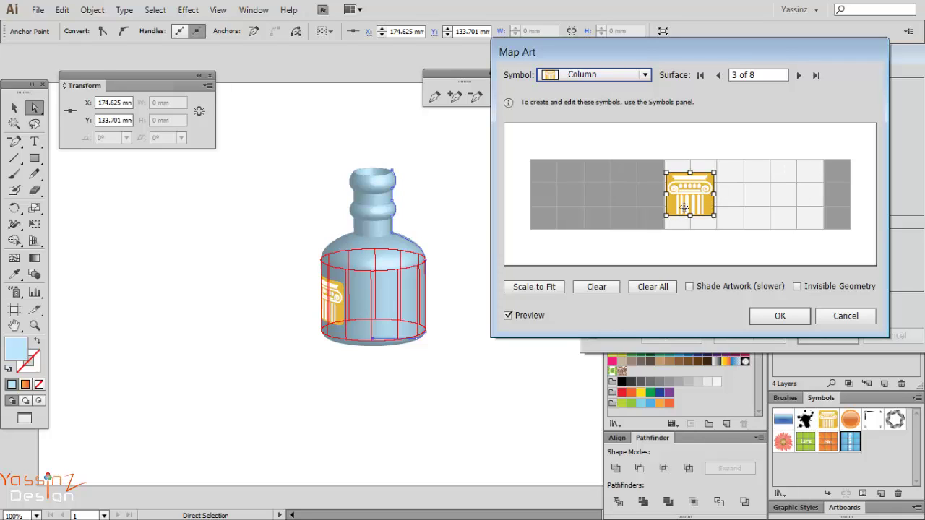
pyautogui.moveTo(686, 188); pyautogui.dragTo(684, 180)
pyautogui.moveTo(715, 207); pyautogui.dragTo(828, 231)
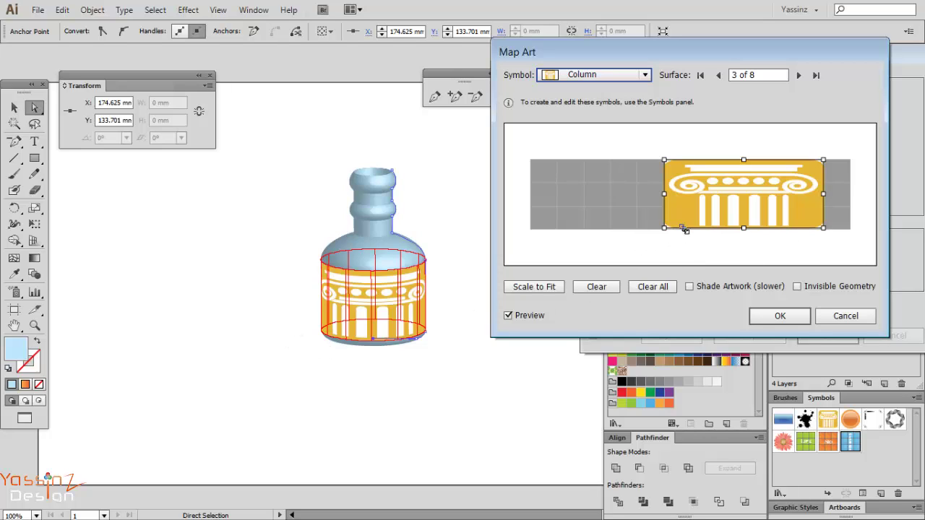
pyautogui.moveTo(665, 230); pyautogui.dragTo(667, 228)
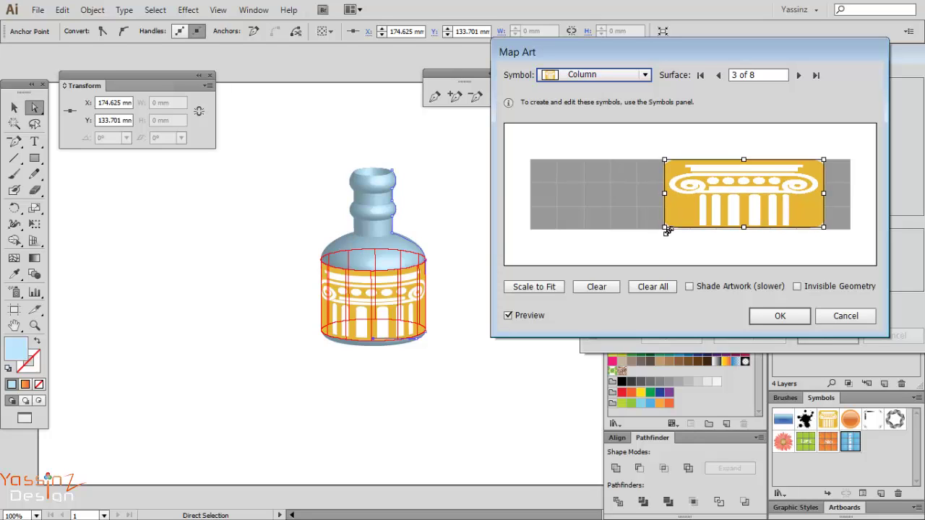
pyautogui.click(553, 288)
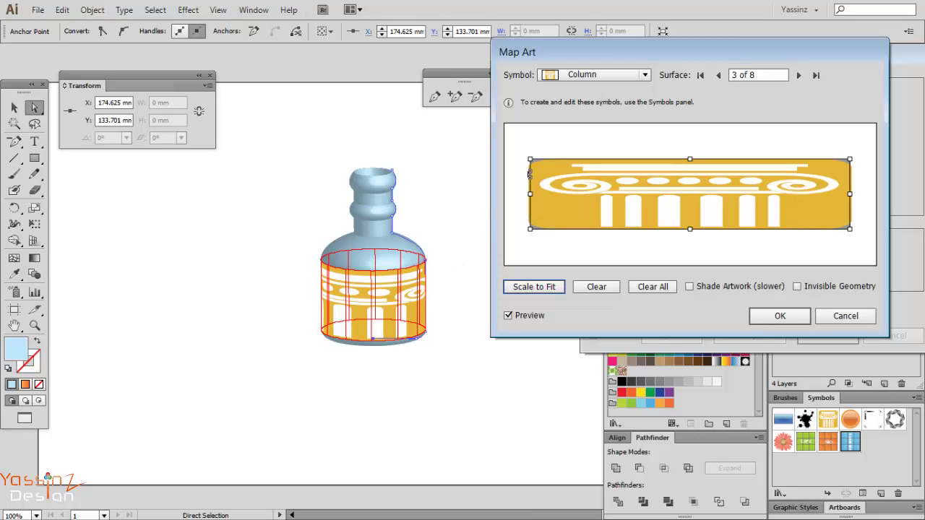
pyautogui.moveTo(536, 161); pyautogui.dragTo(665, 159)
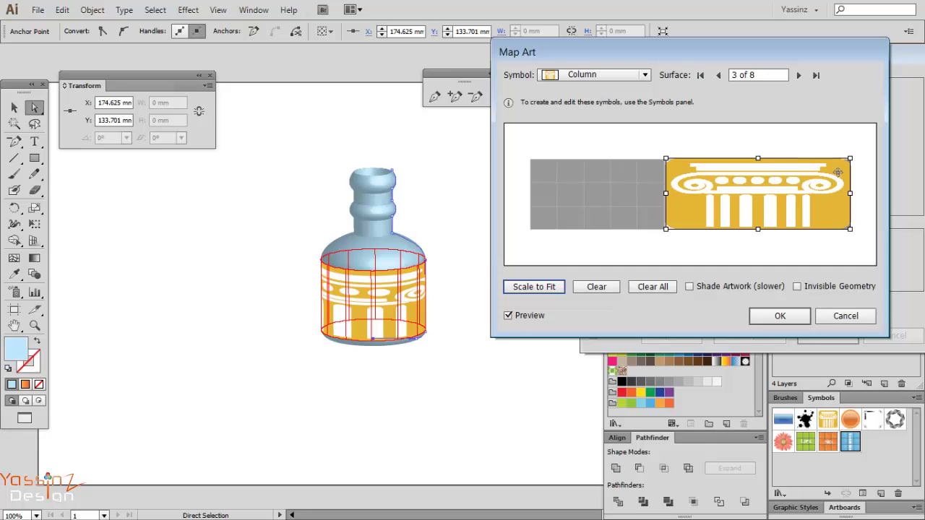
pyautogui.moveTo(853, 159); pyautogui.dragTo(825, 159)
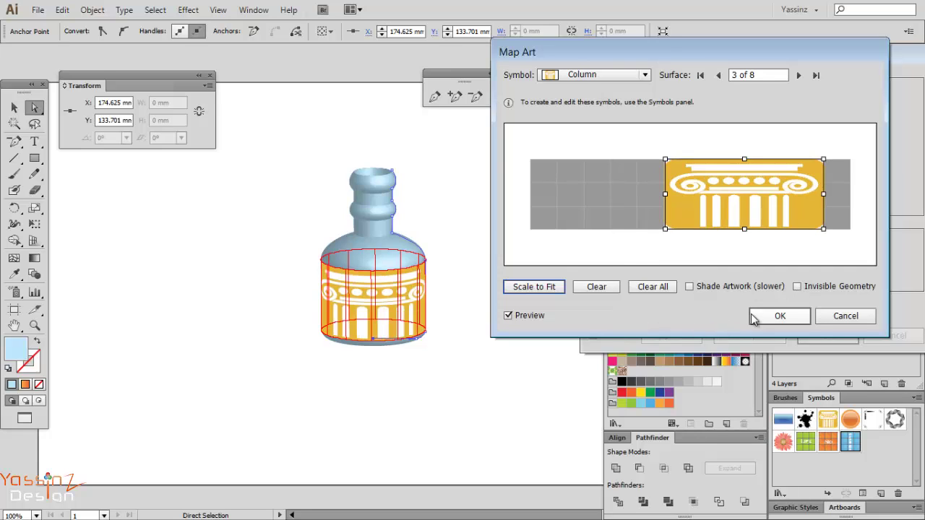
# Step: Confirm Map Art and 3D Revolve Options, then adjust the profile's bottom anchor slightly
pyautogui.click(777, 318)
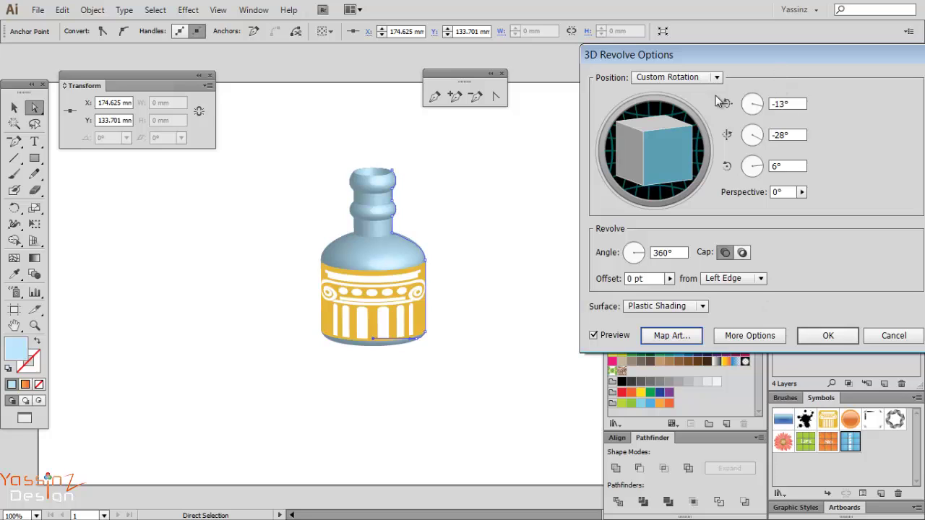
pyautogui.click(829, 336)
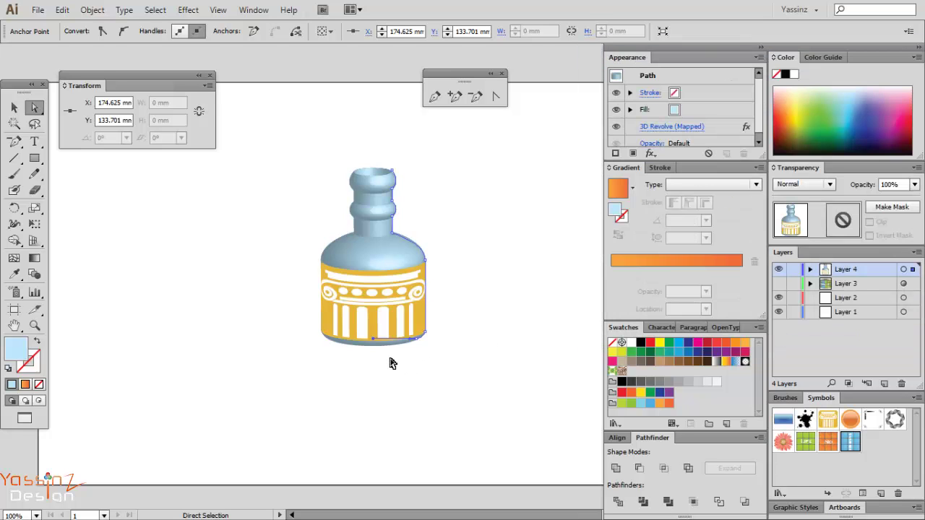
pyautogui.click(375, 347)
pyautogui.moveTo(376, 347)
pyautogui.mouseDown()
pyautogui.moveTo(379, 353)
pyautogui.moveTo(376, 345)
pyautogui.mouseUp()
# Step: Move the bottle slightly left and make Layer 2 with the 3D cube visible
pyautogui.click(457, 232)
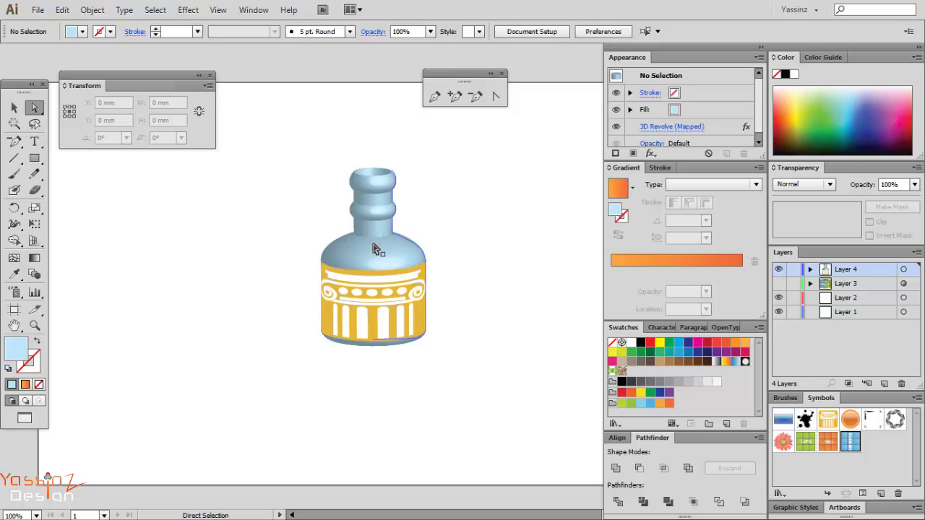
pyautogui.moveTo(346, 252); pyautogui.dragTo(329, 252)
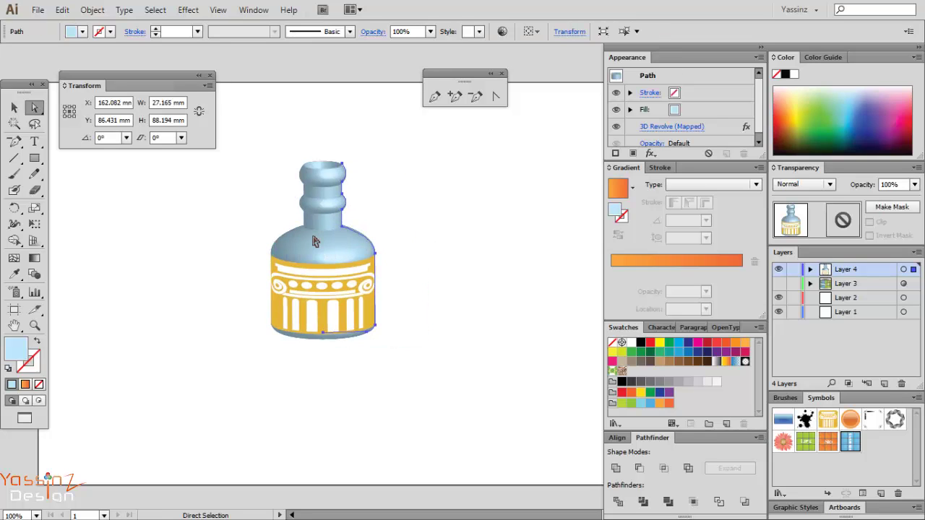
pyautogui.click(778, 296)
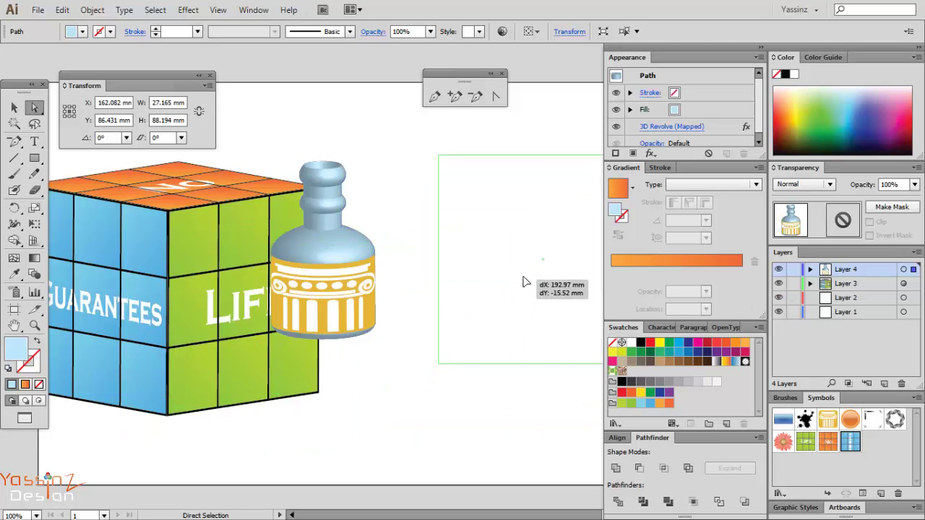